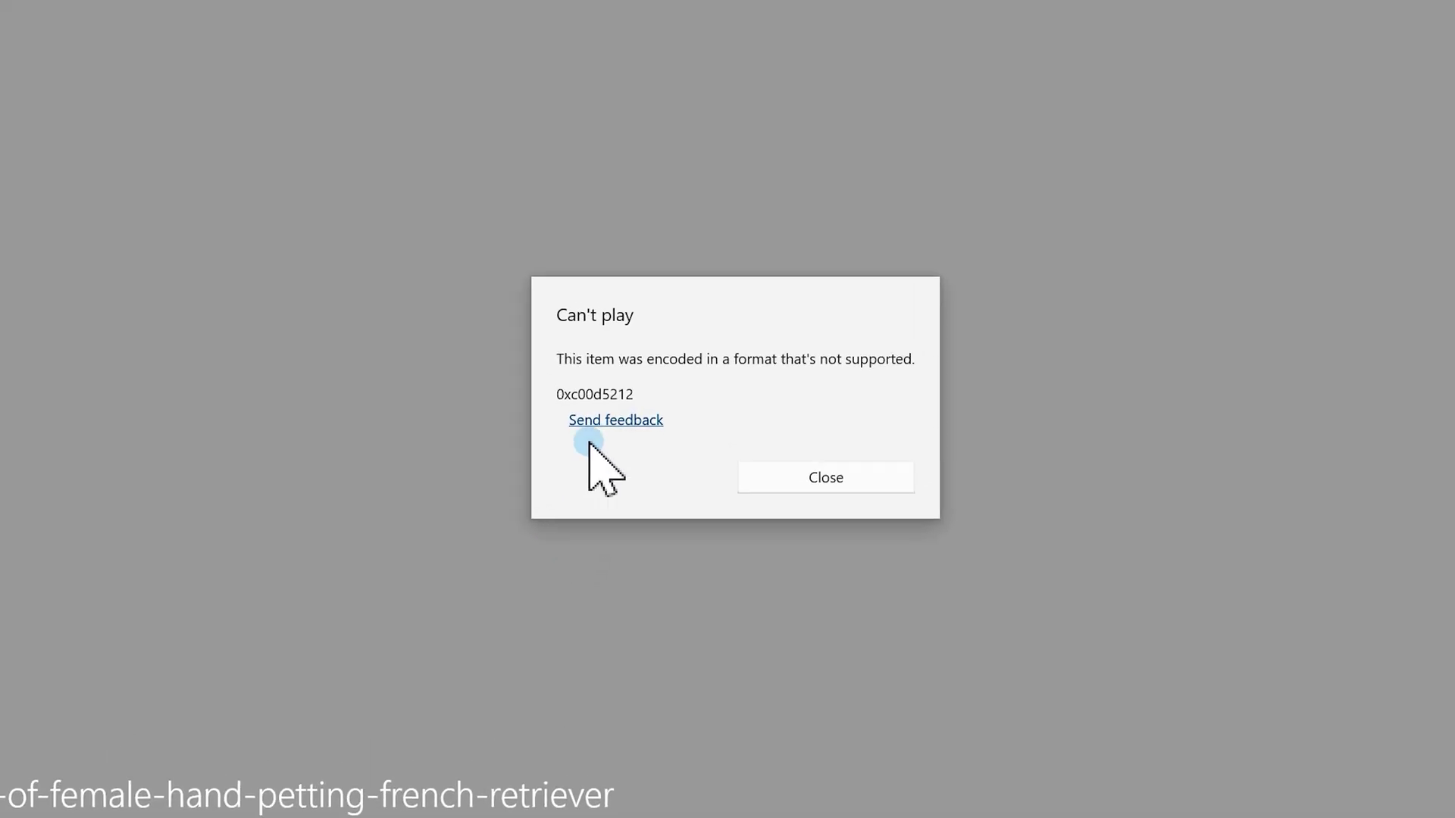
Run VLC's Check for Updates and recheck, confirming the installed player is the latest version.
drag(713, 340, 943, 341)
click(952, 337)
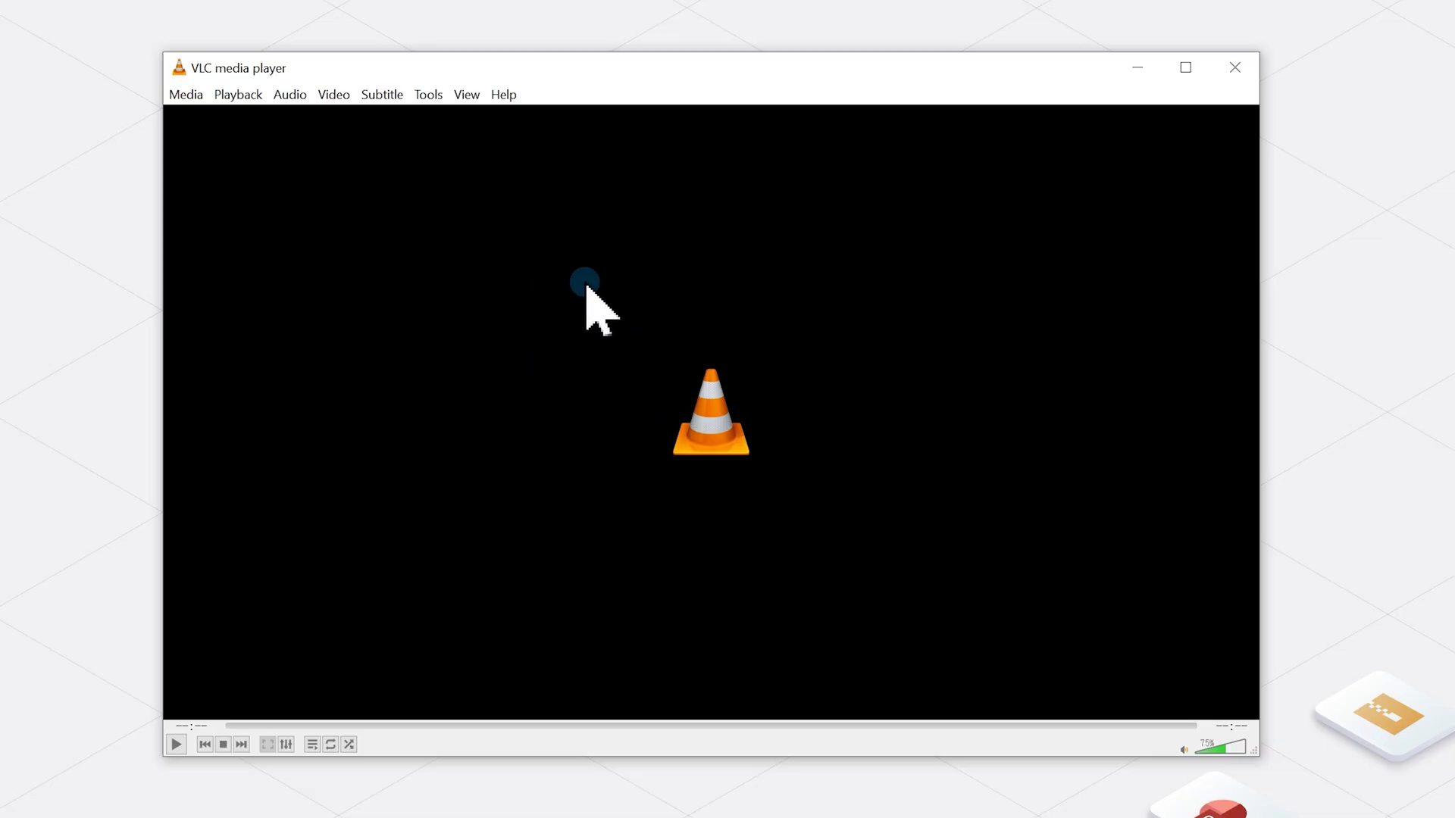
click(504, 94)
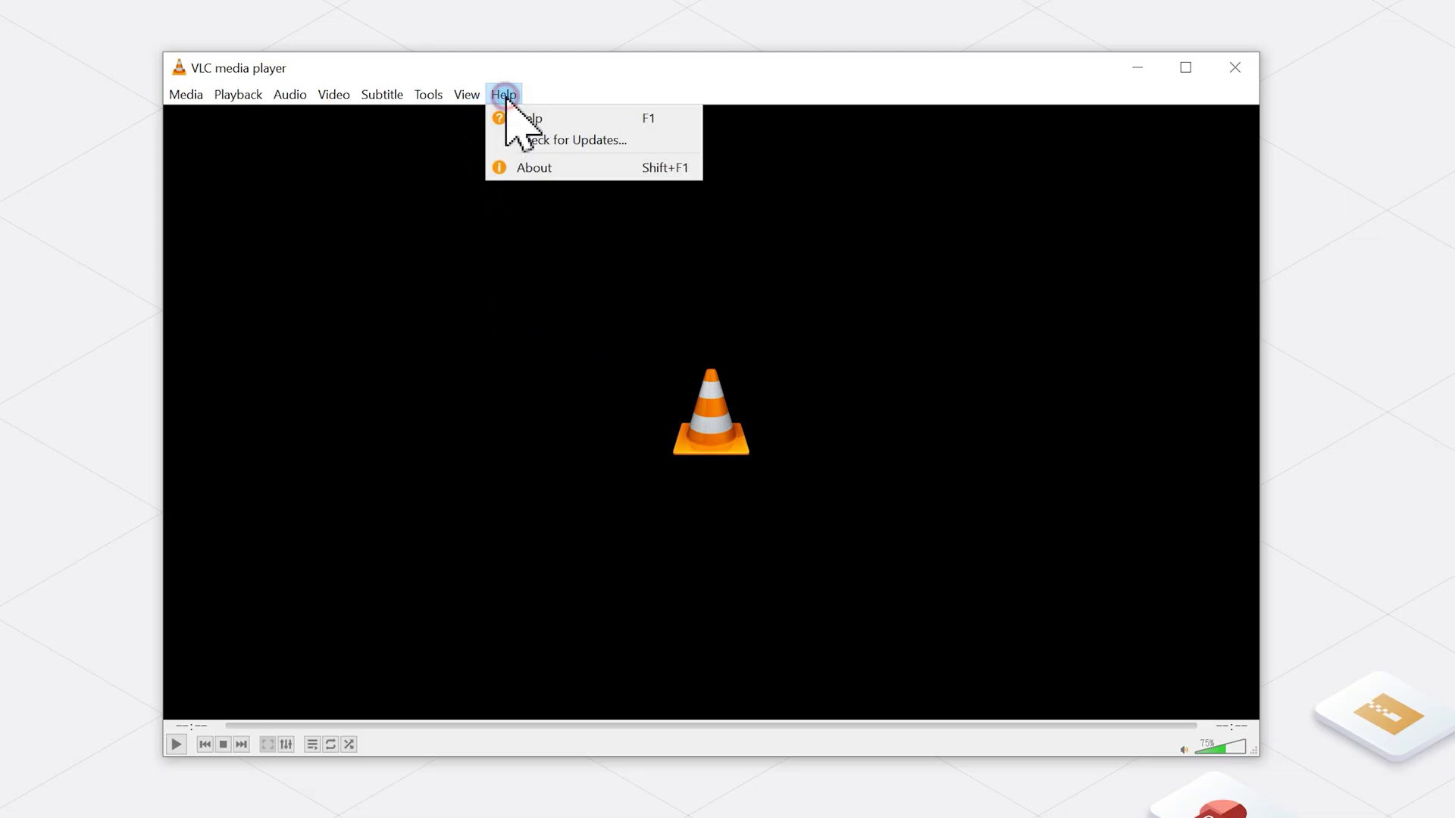
click(534, 141)
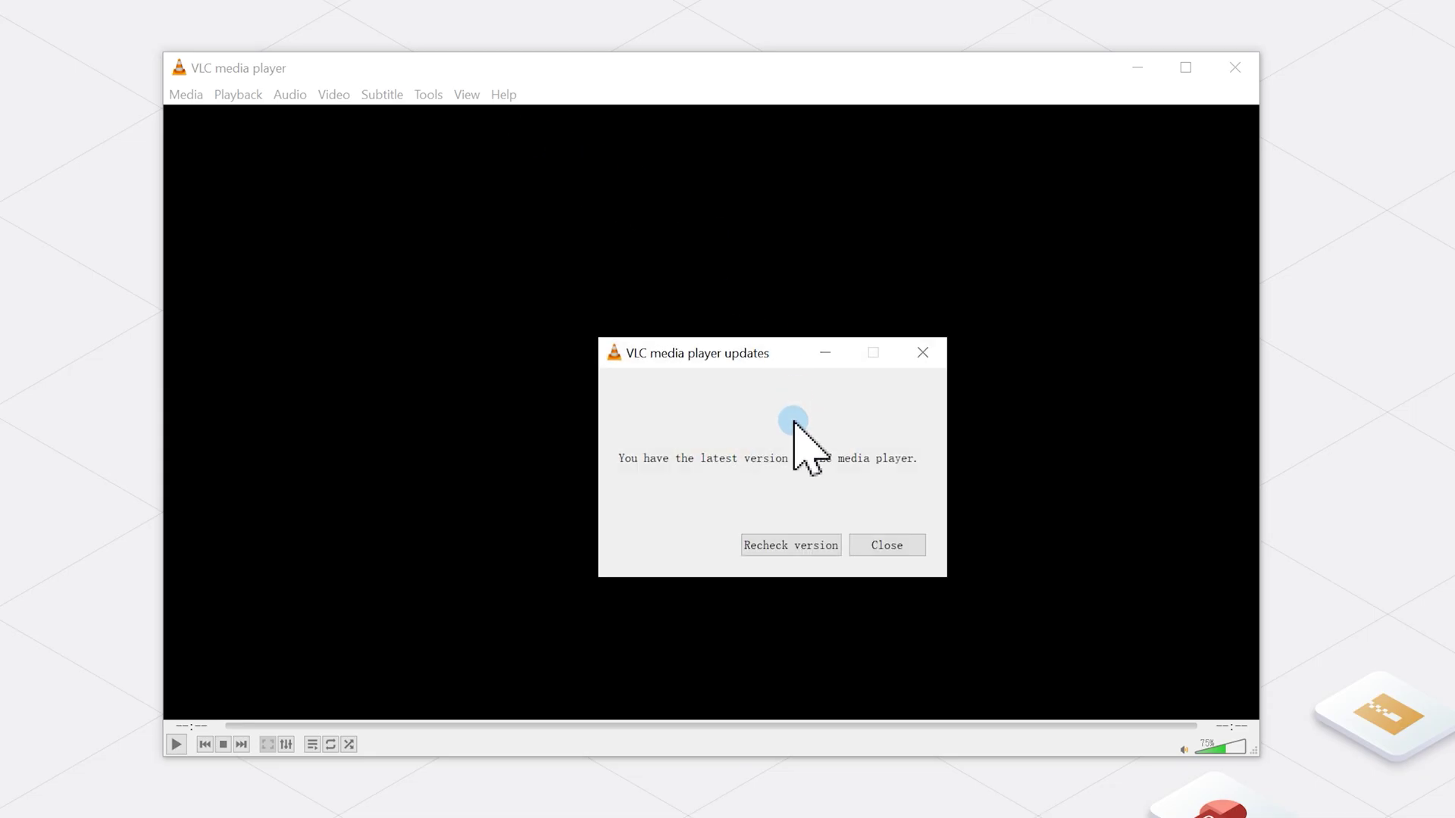
click(801, 545)
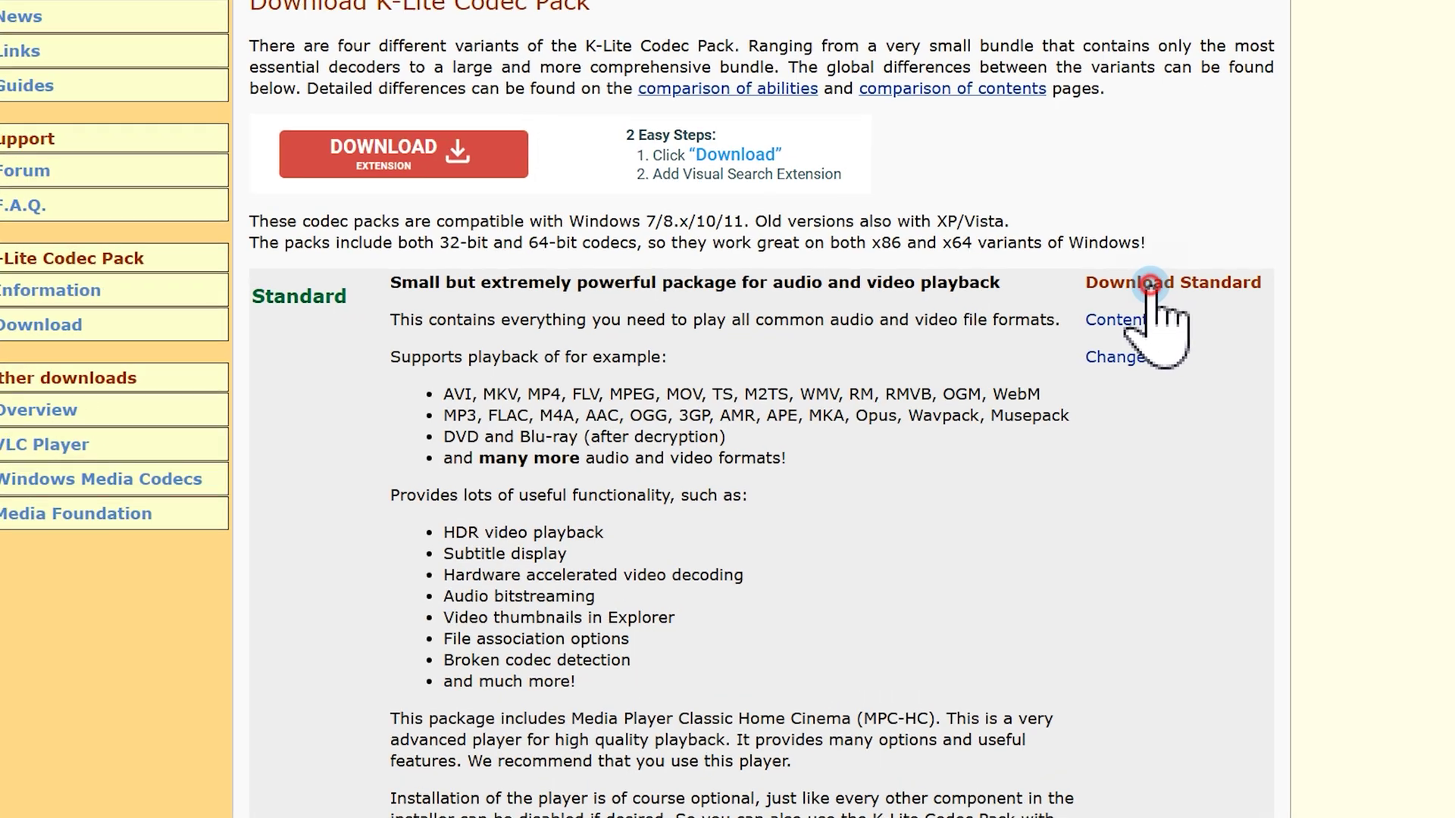
Download the Standard K-Lite Codec Pack from Server 1 and launch the downloaded installer.
click(977, 309)
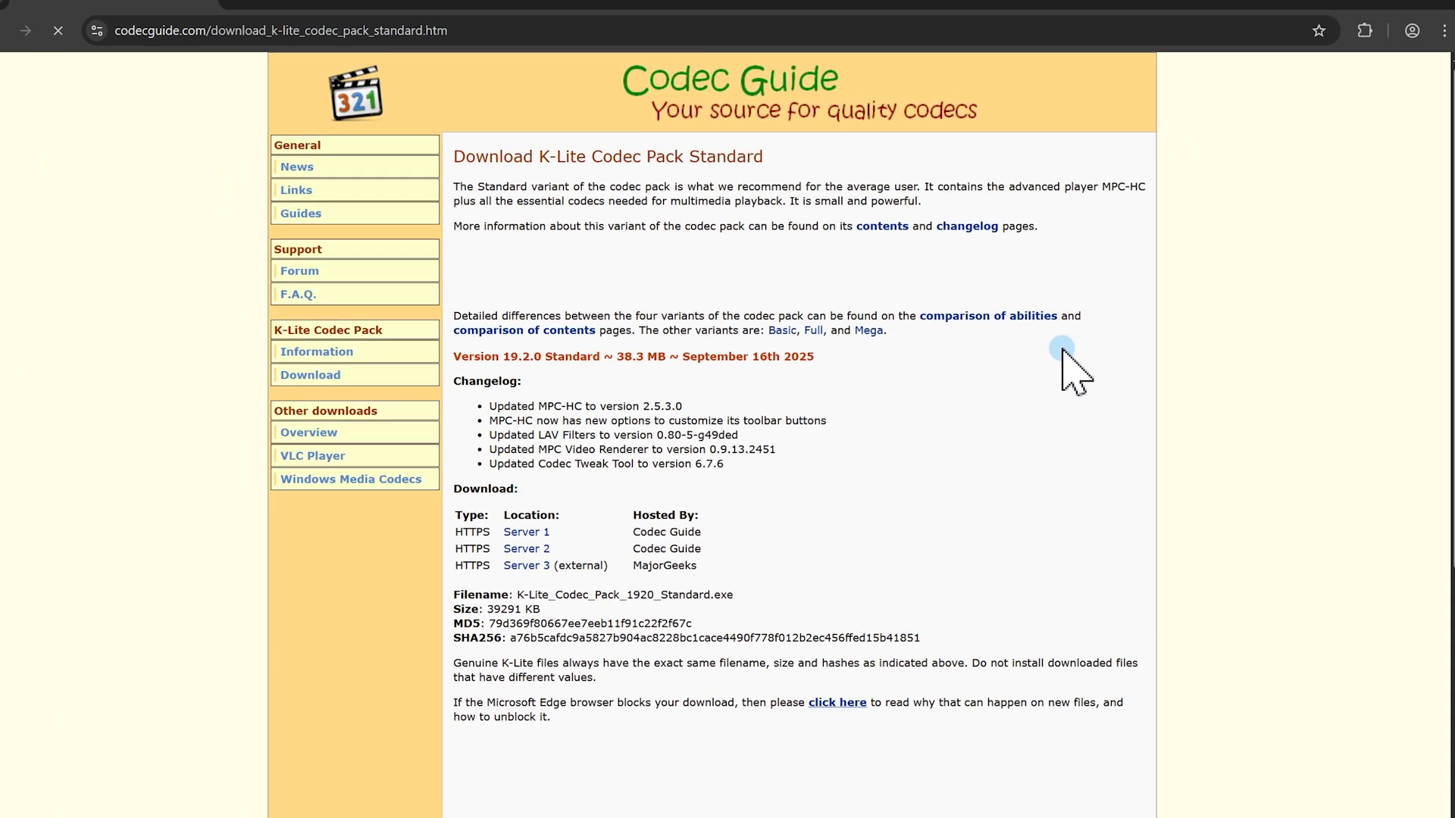
click(569, 504)
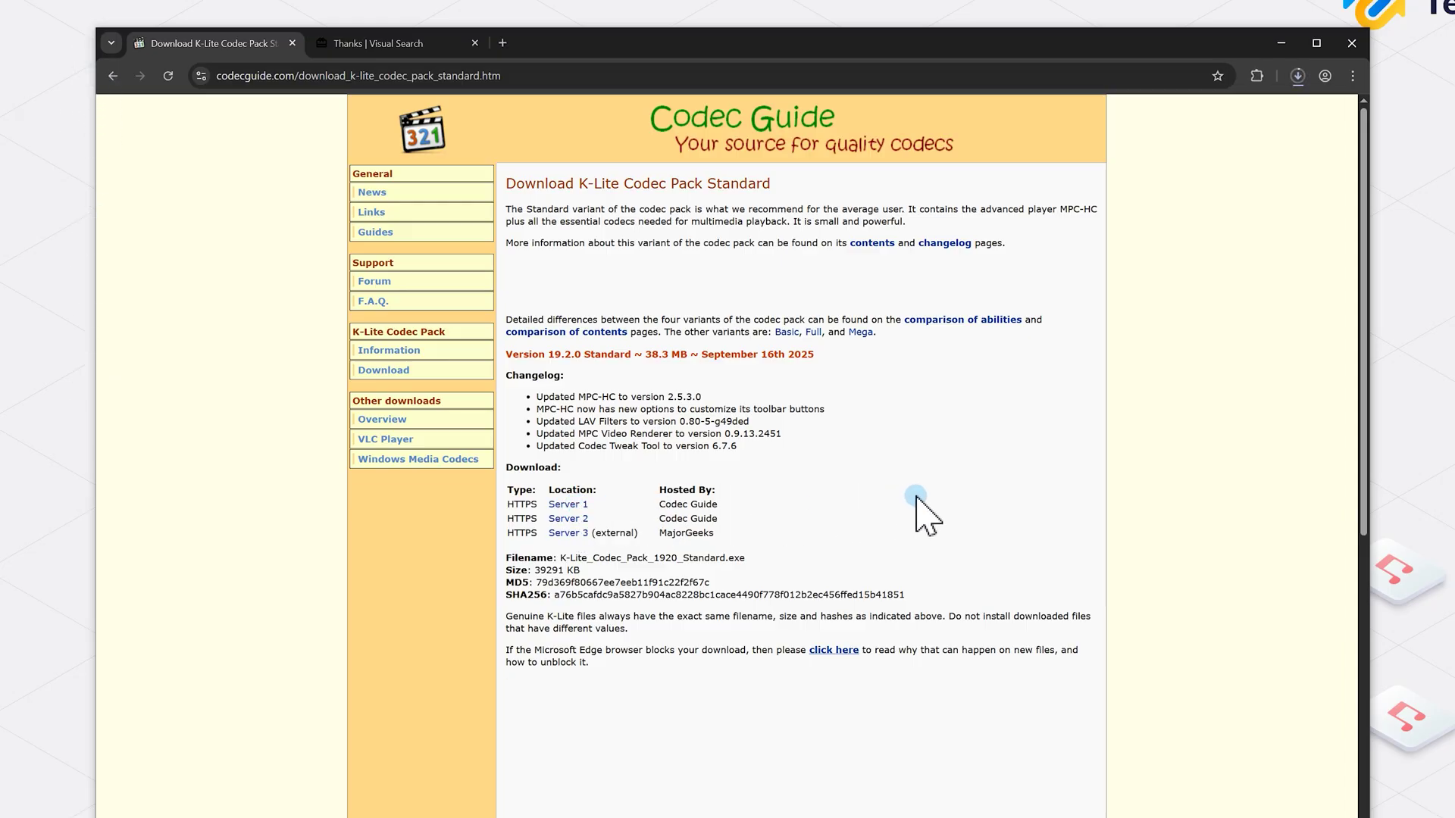
click(1300, 78)
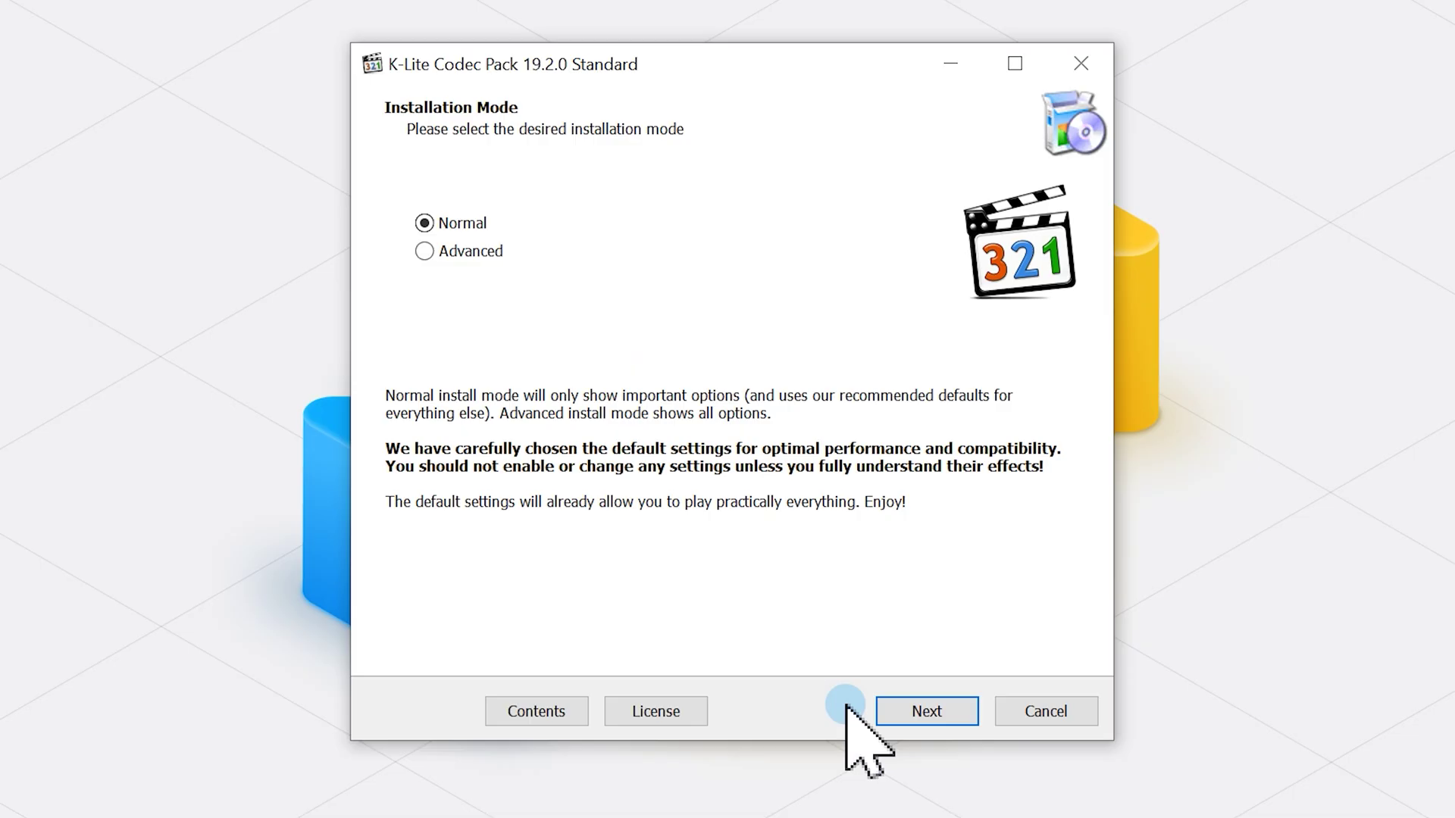
In Normal mode, make Windows Media Player the preferred video and audio player.
click(901, 713)
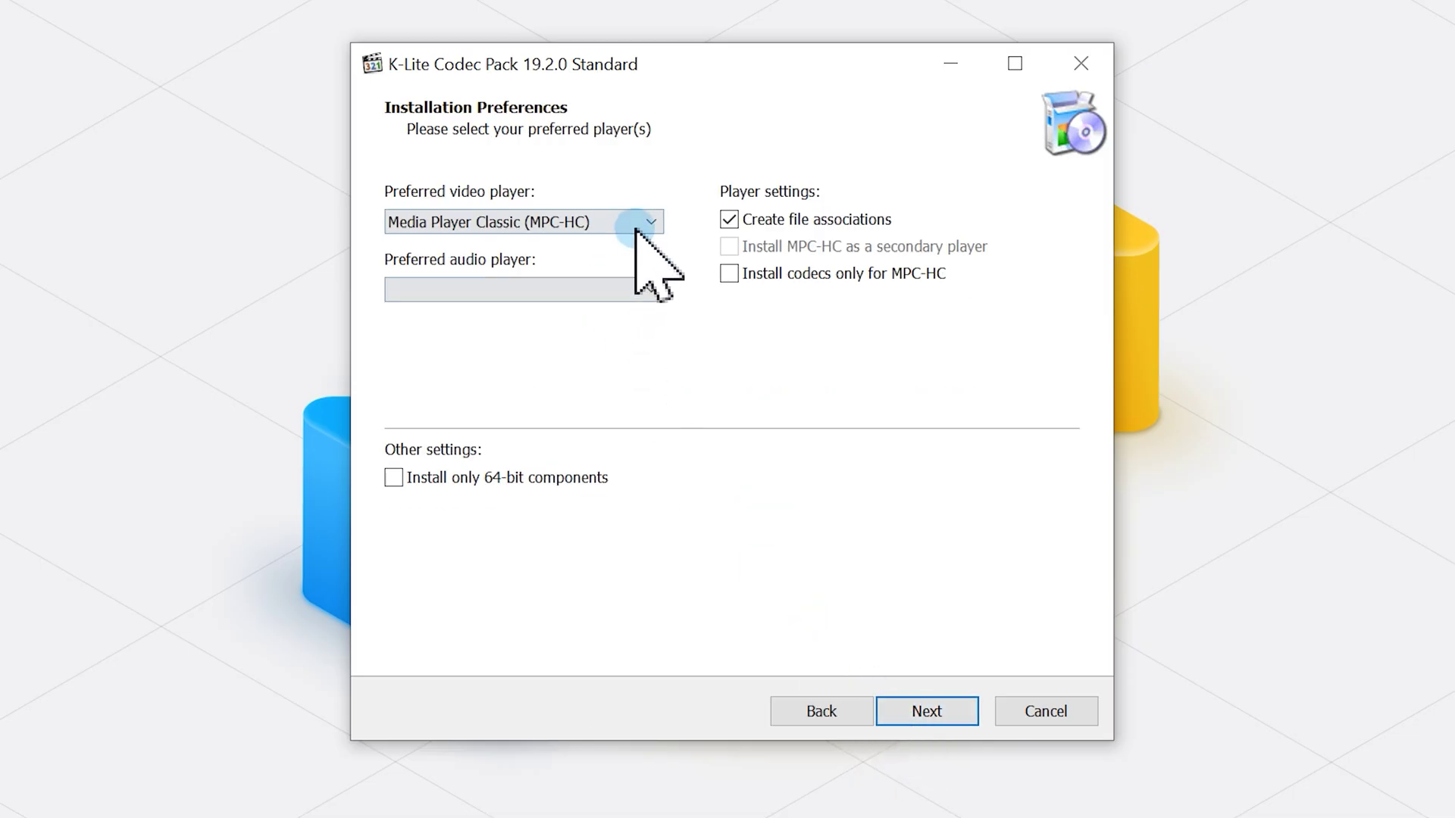
click(649, 222)
click(565, 259)
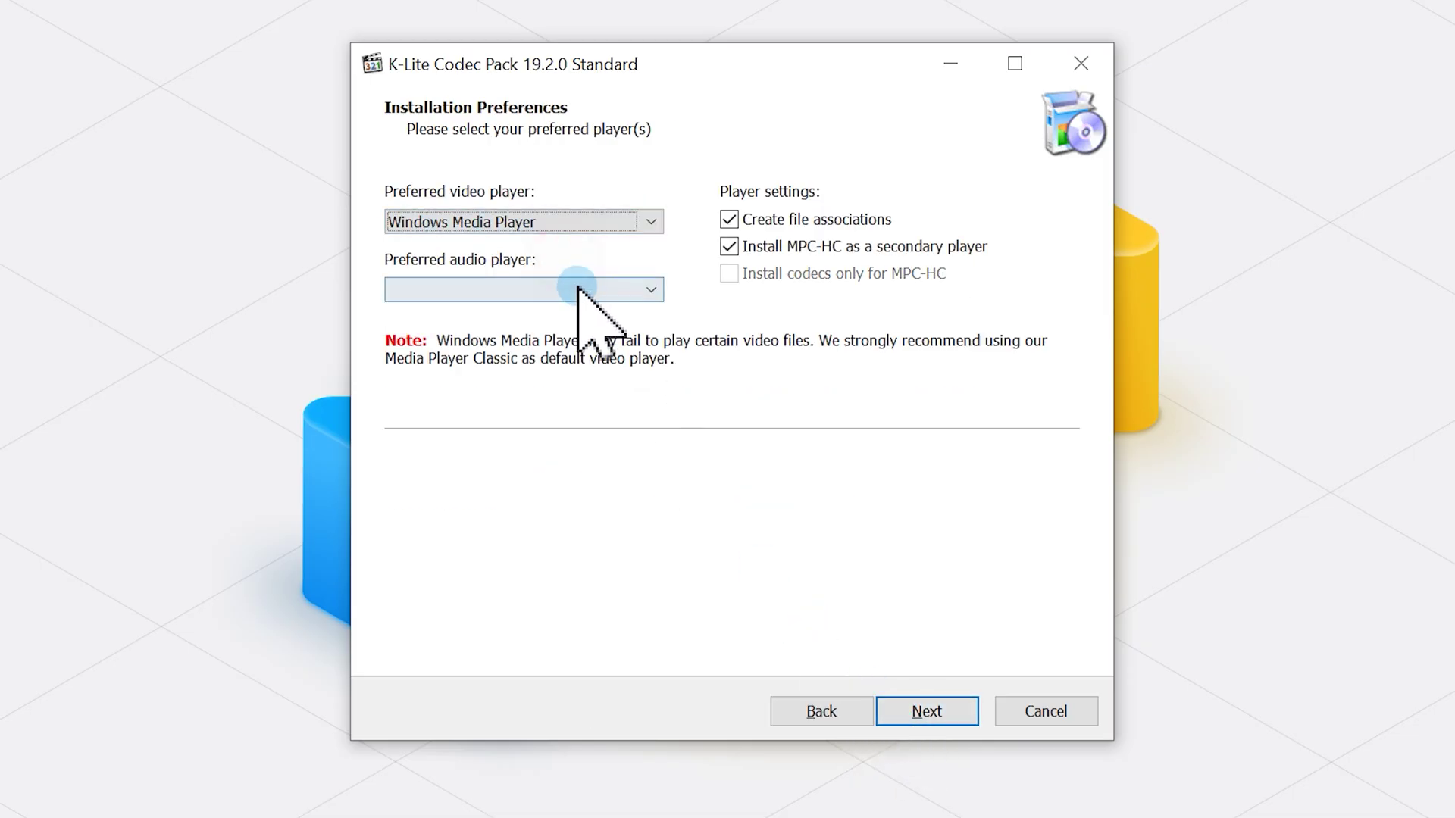
click(575, 290)
click(591, 329)
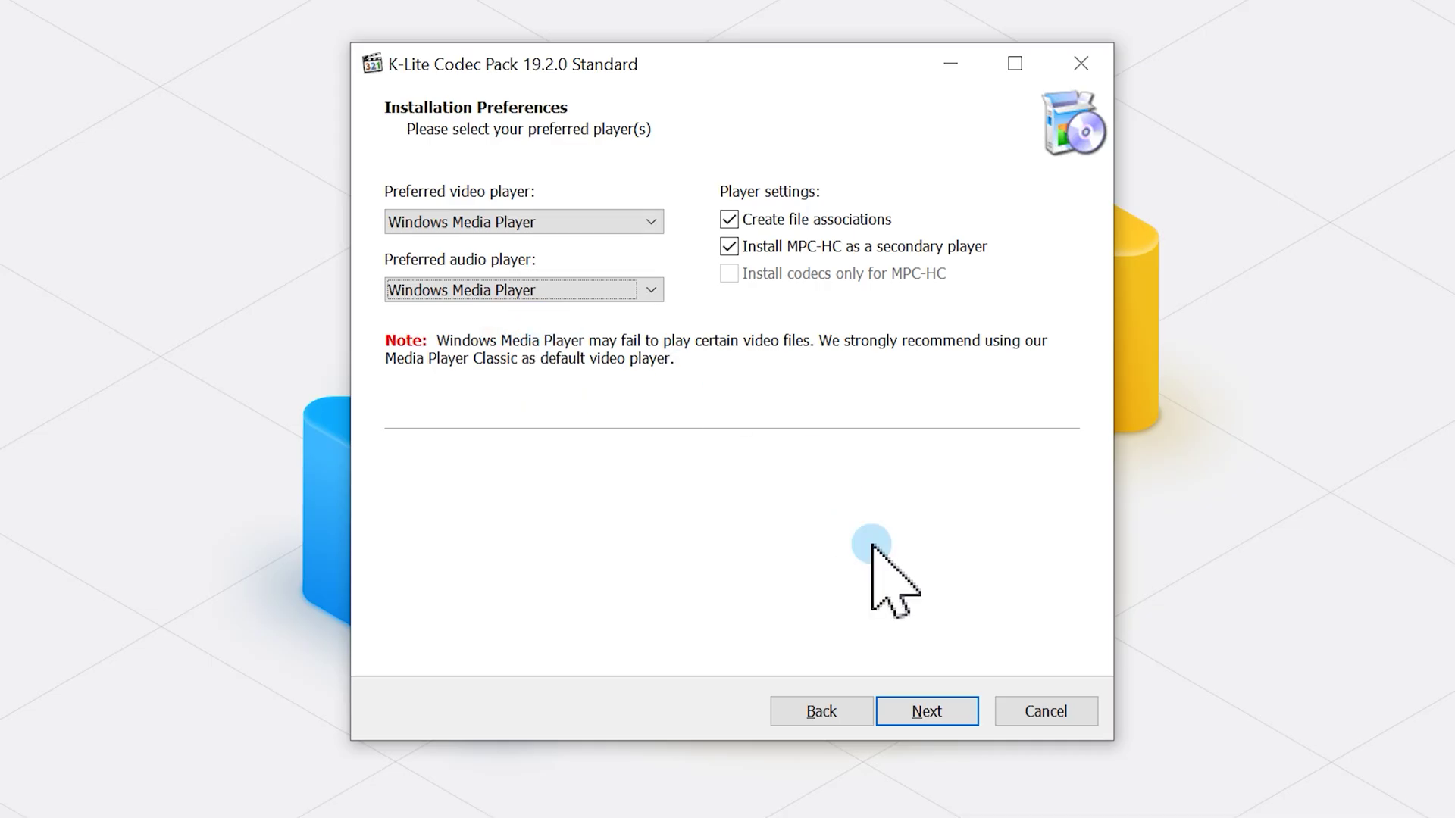
click(927, 710)
scroll(699, 455, down, 6)
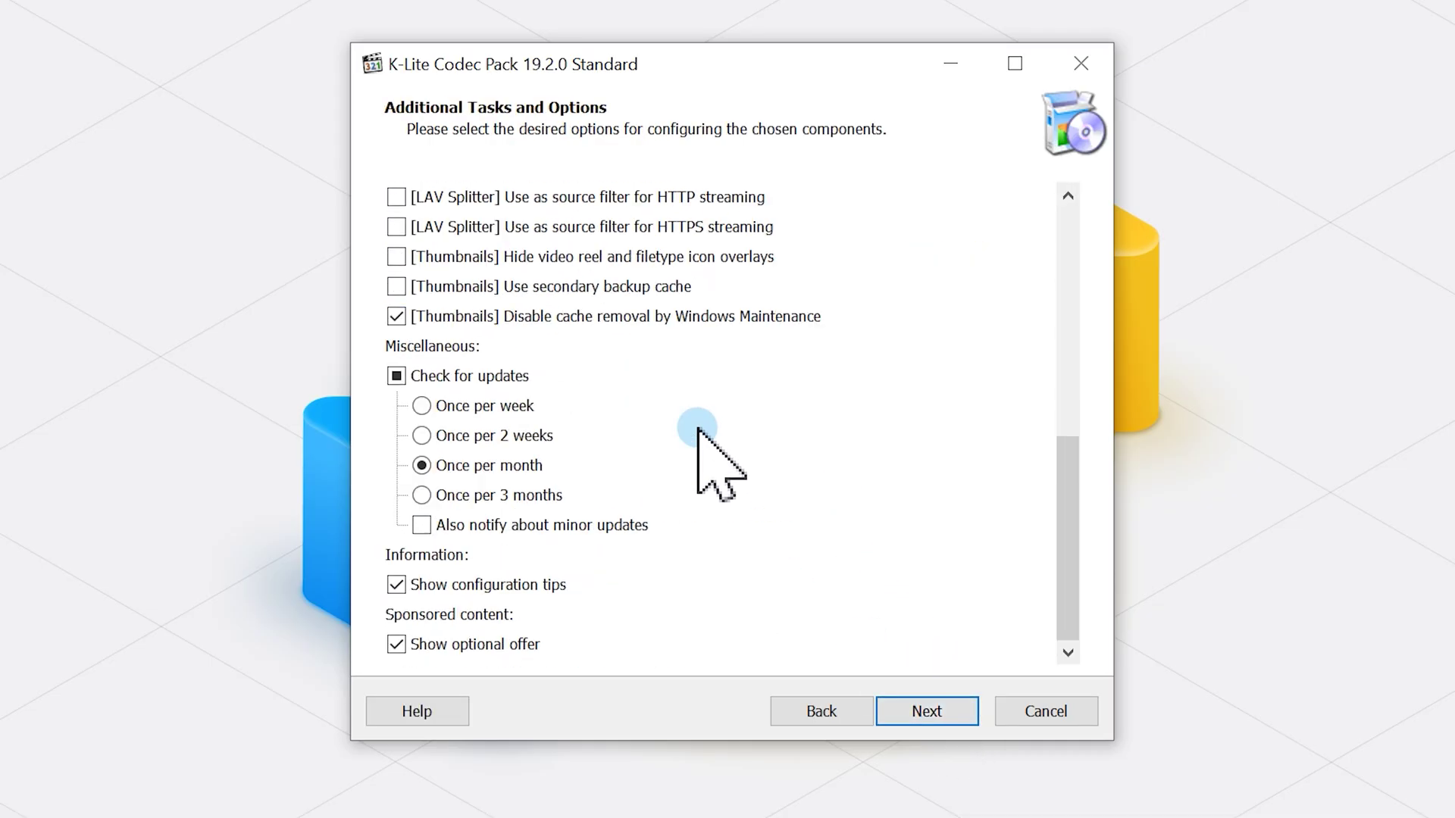
scroll(695, 444, up, 2)
scroll(694, 427, up, 4)
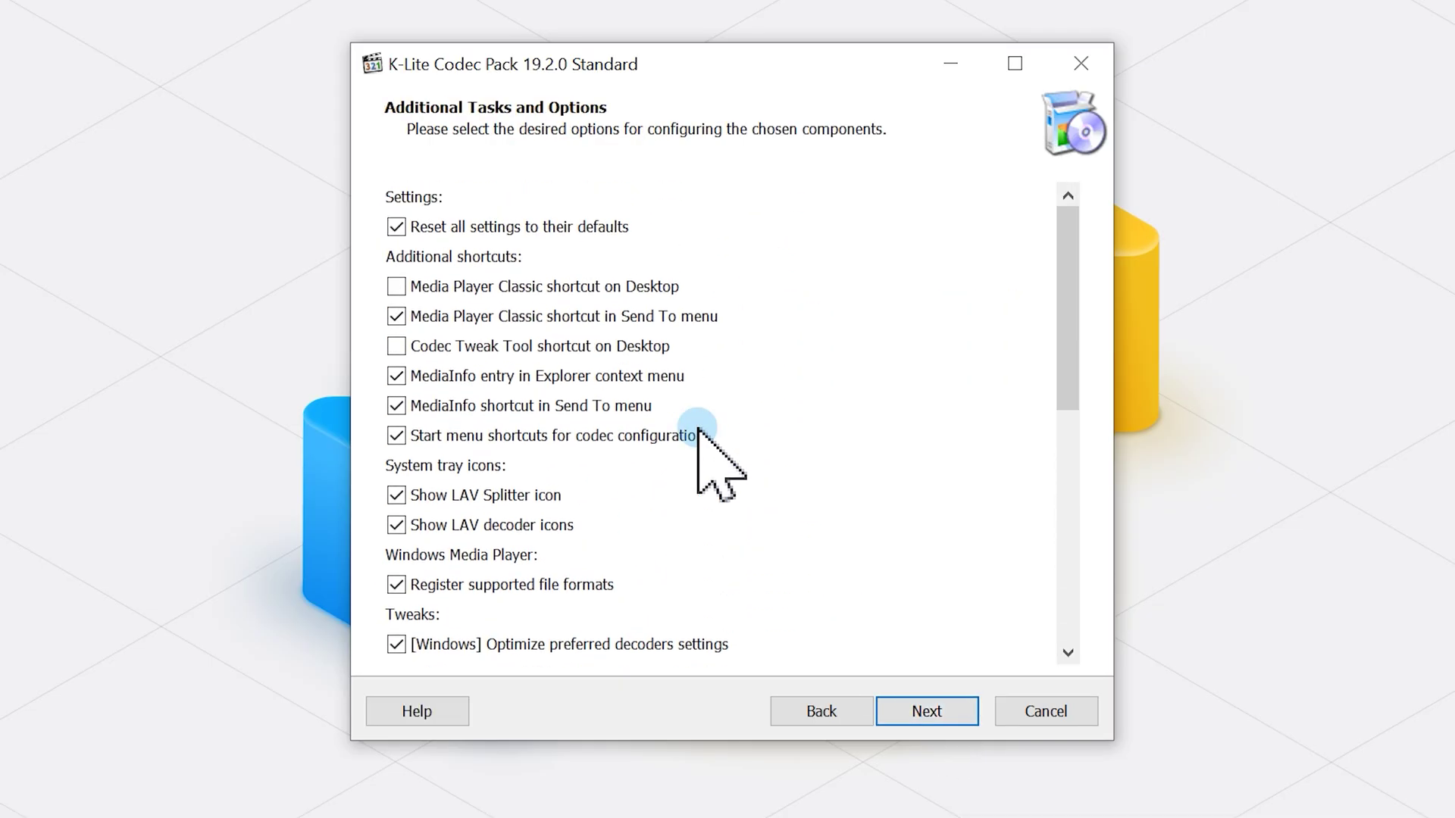
Keep default tasks, MPC-HC, hardware acceleration, English language and stereo output settings.
click(923, 709)
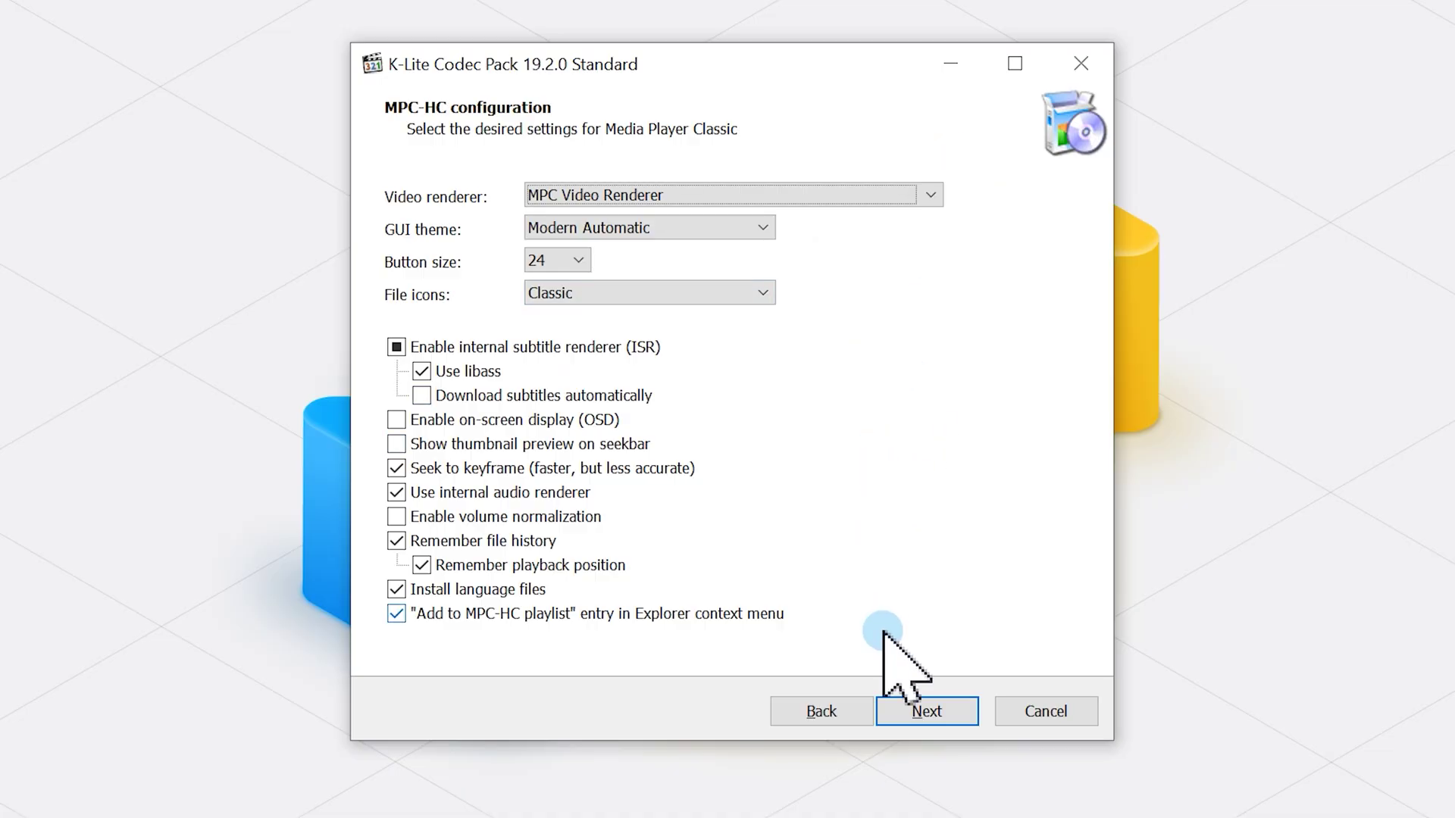
click(910, 710)
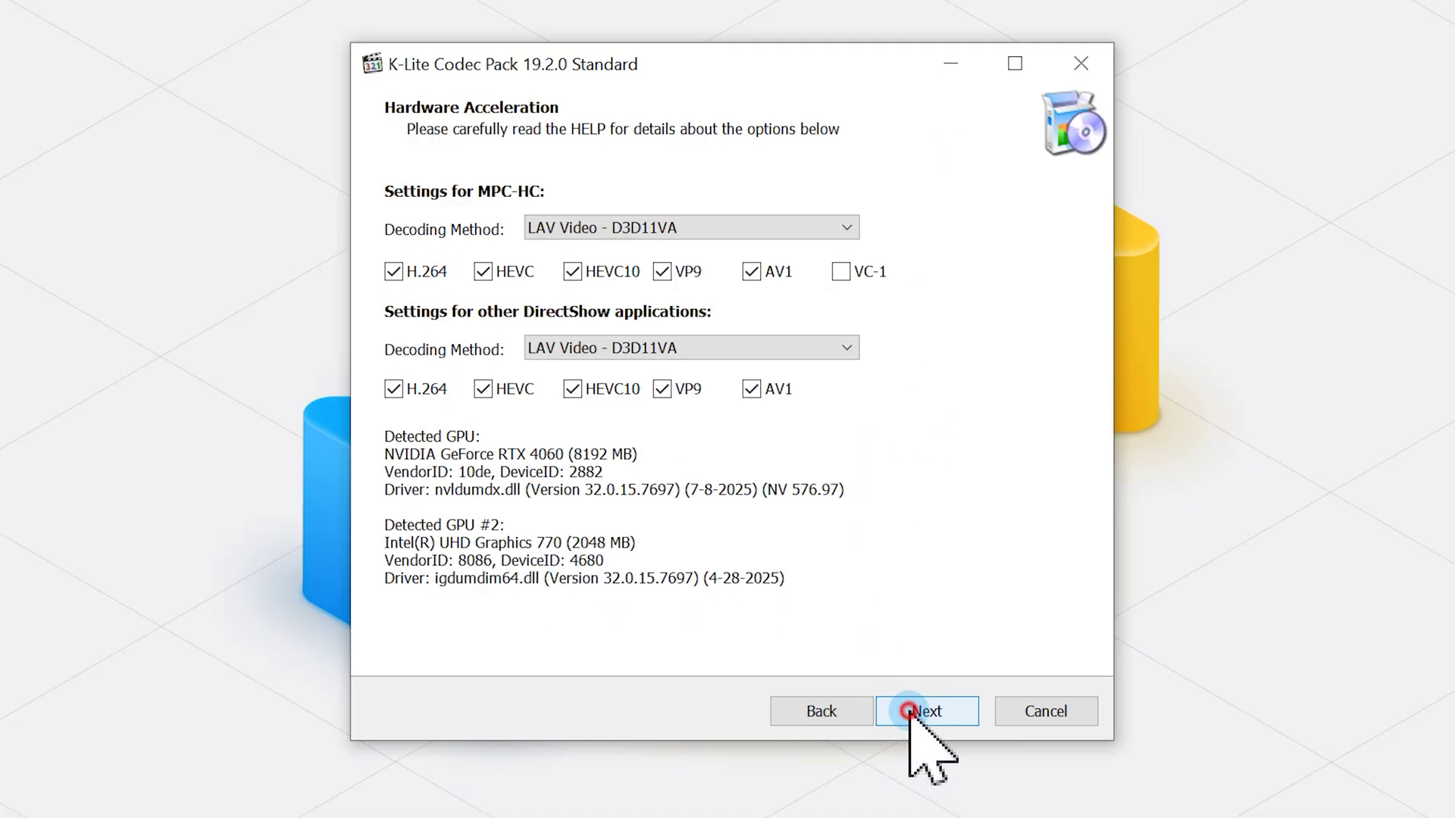
click(910, 711)
click(644, 288)
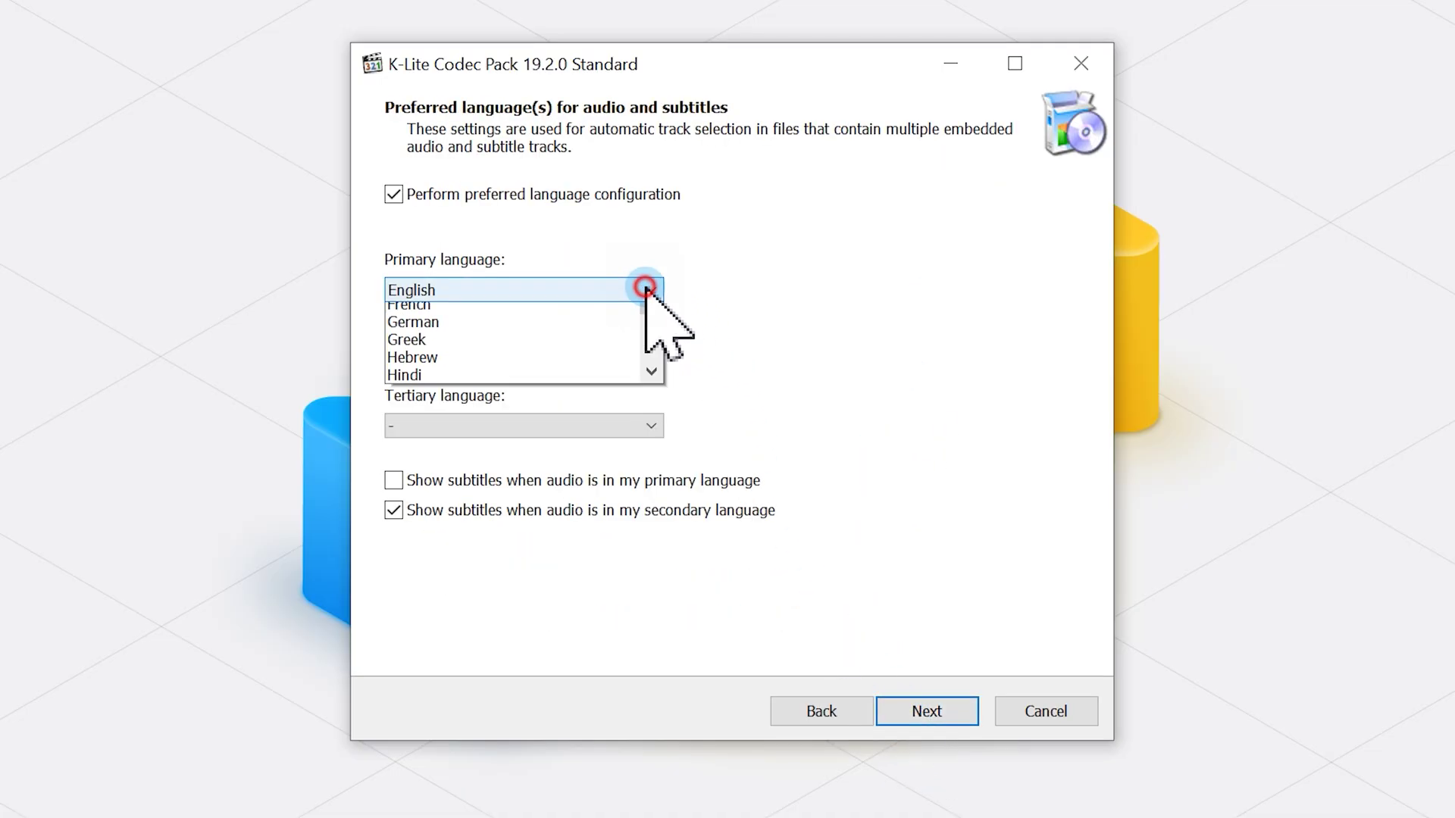
click(644, 287)
click(912, 711)
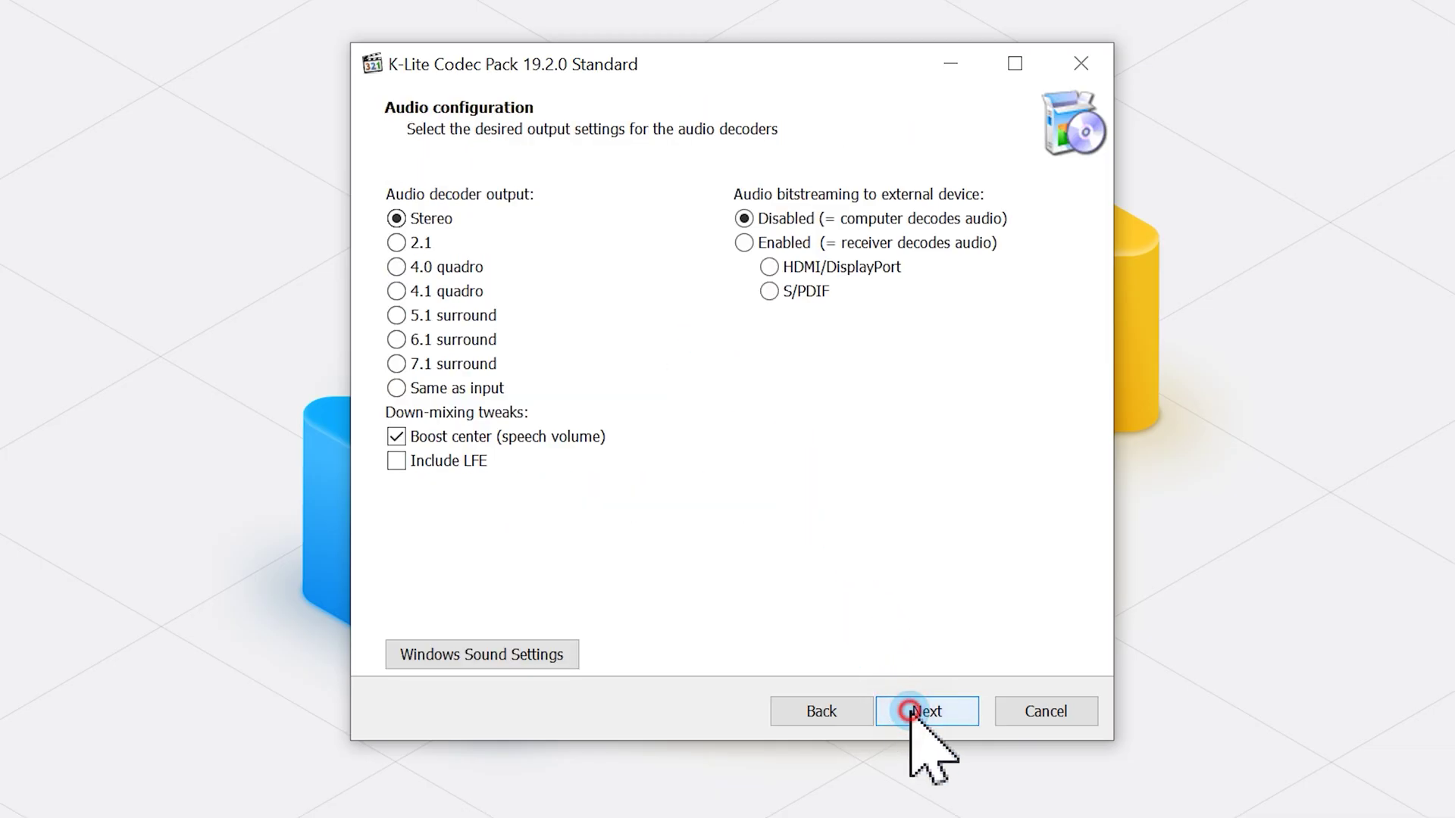
click(909, 710)
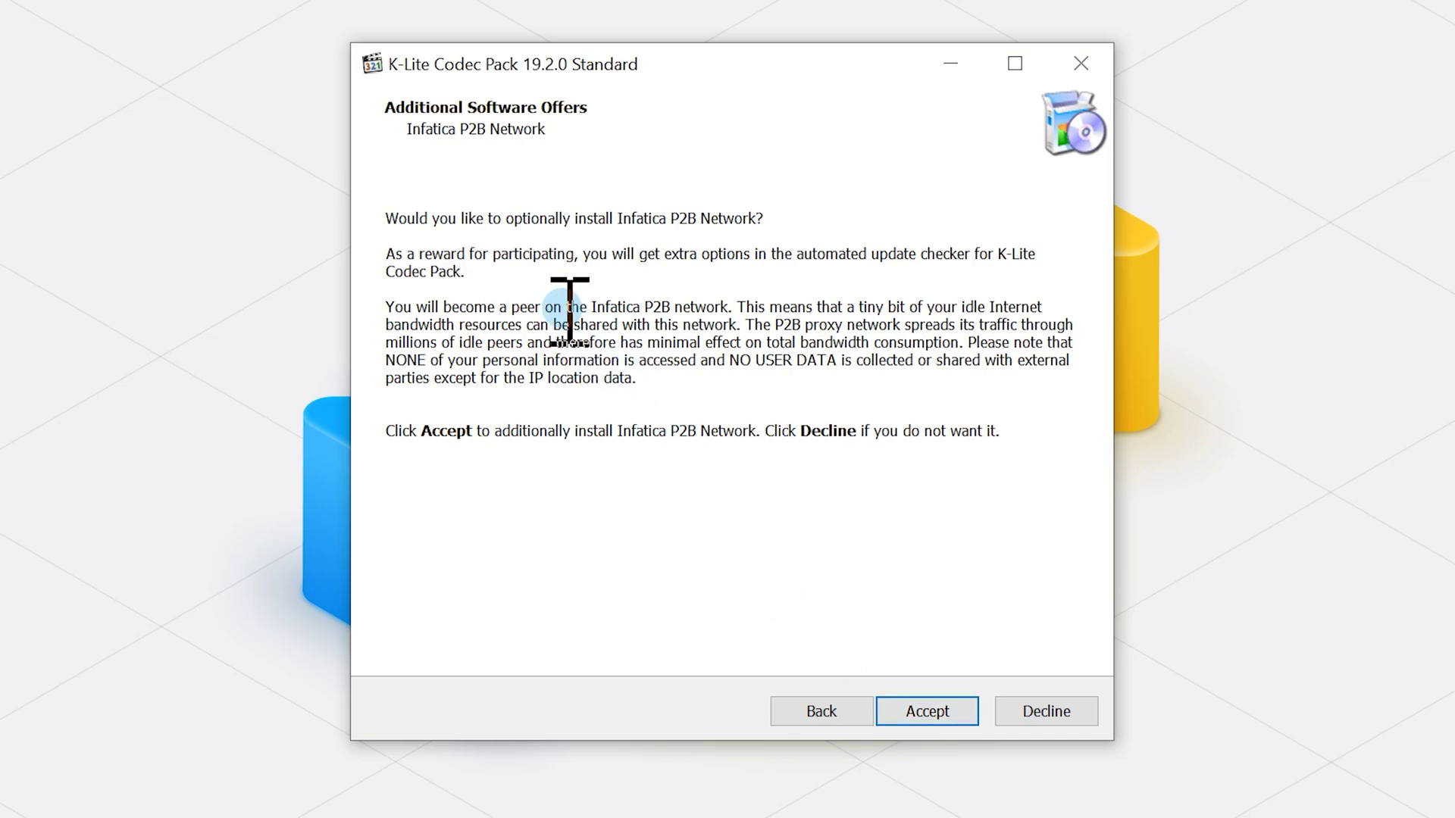
Answer the optional software offer and start installing the codec pack.
click(934, 713)
click(884, 526)
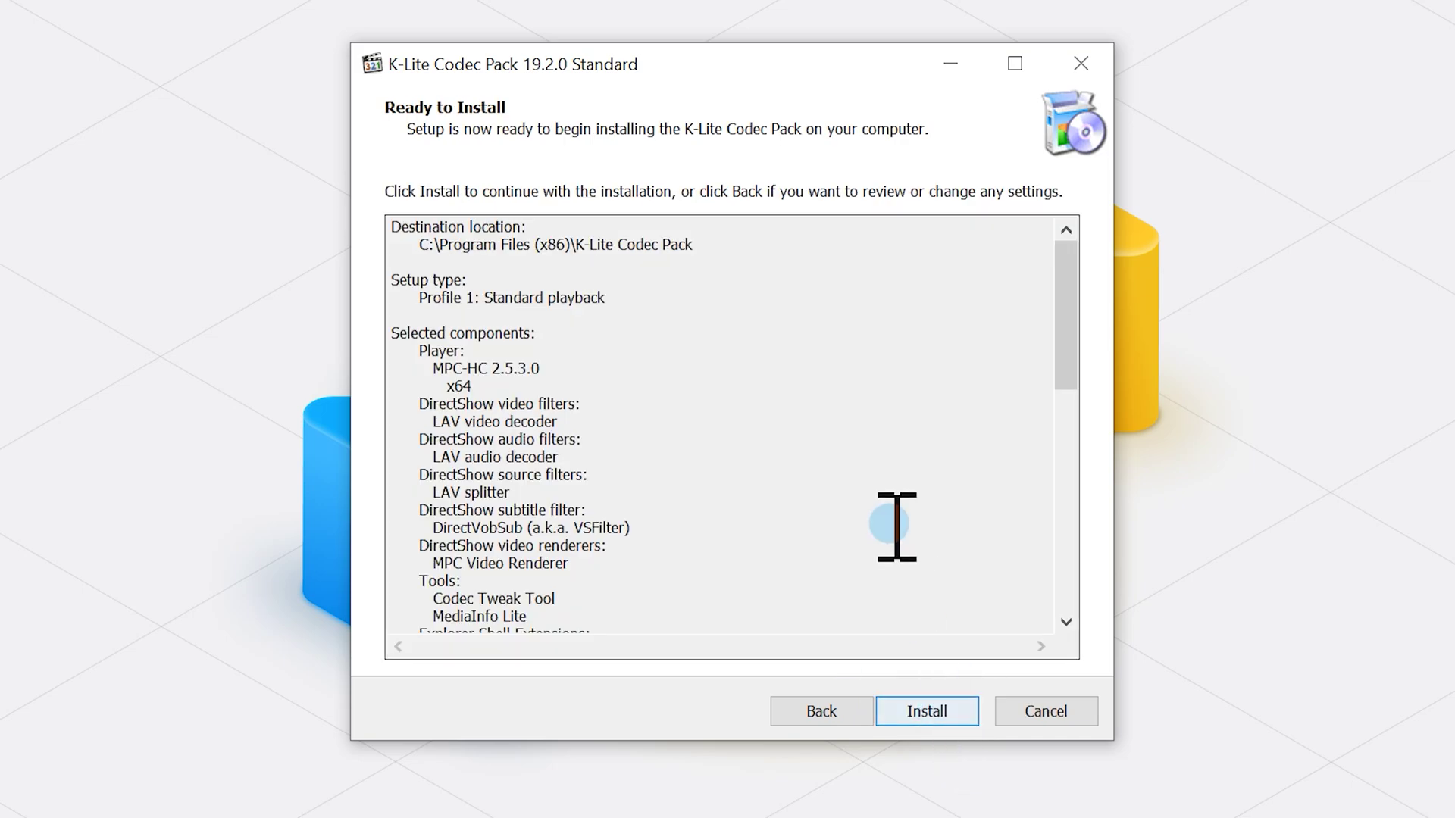
scroll(1026, 421, down, 4)
scroll(1022, 428, down, 7)
scroll(1022, 438, up, 4)
scroll(1022, 438, up, 5)
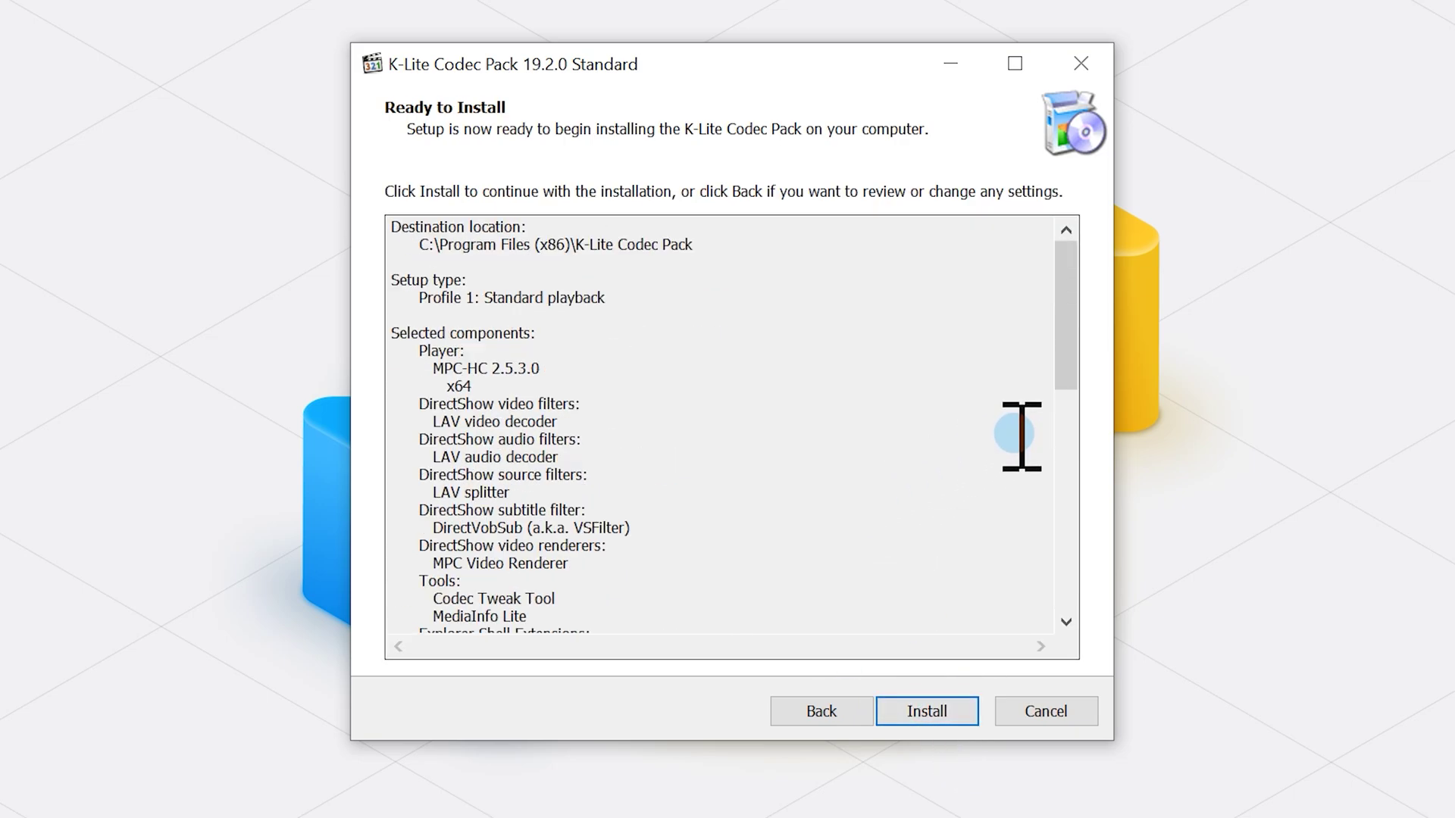
click(948, 716)
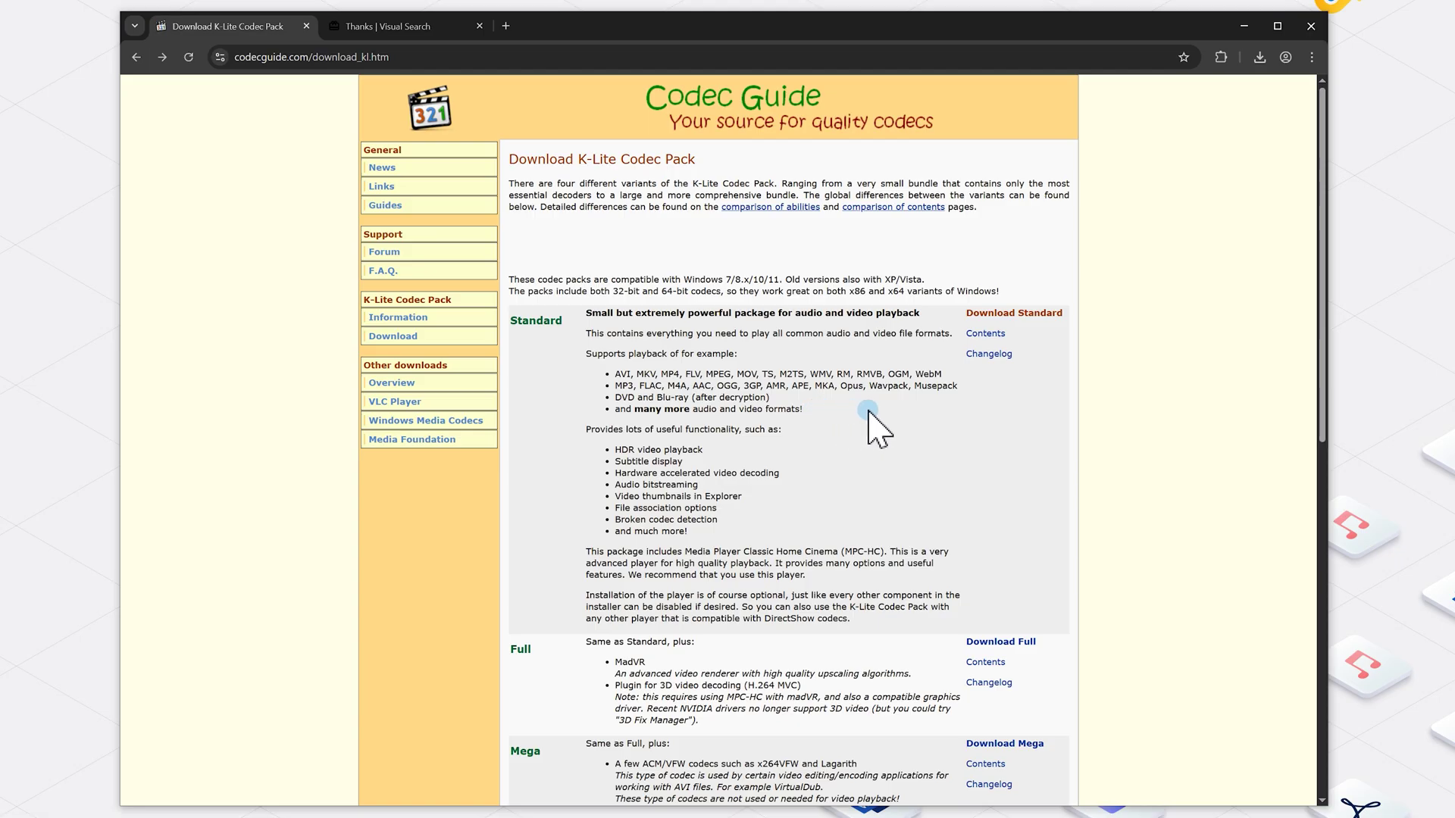
scroll(870, 412, down, 1)
scroll(873, 413, down, 1)
scroll(882, 414, down, 2)
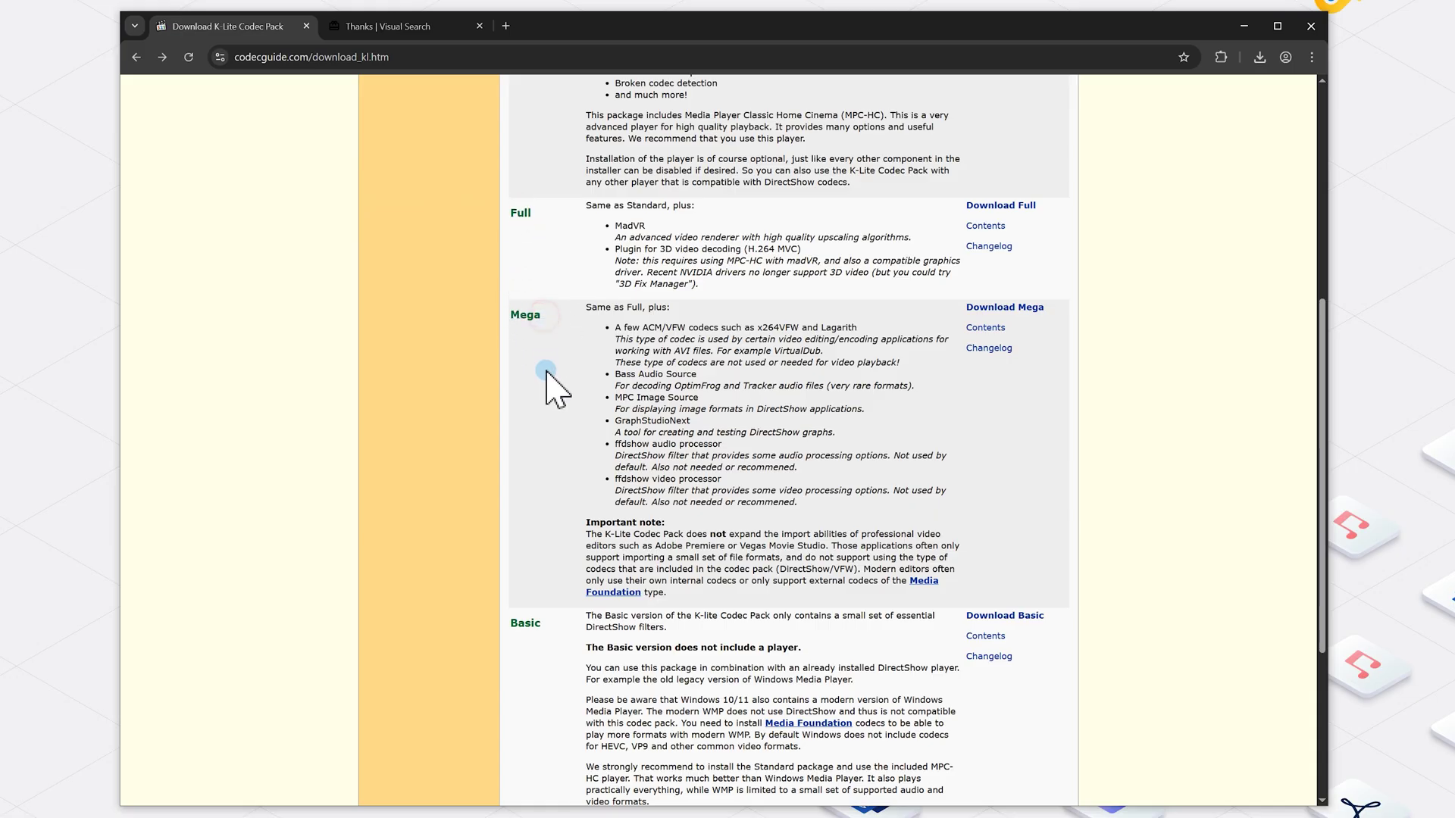
scroll(546, 386, down, 2)
scroll(546, 409, down, 1)
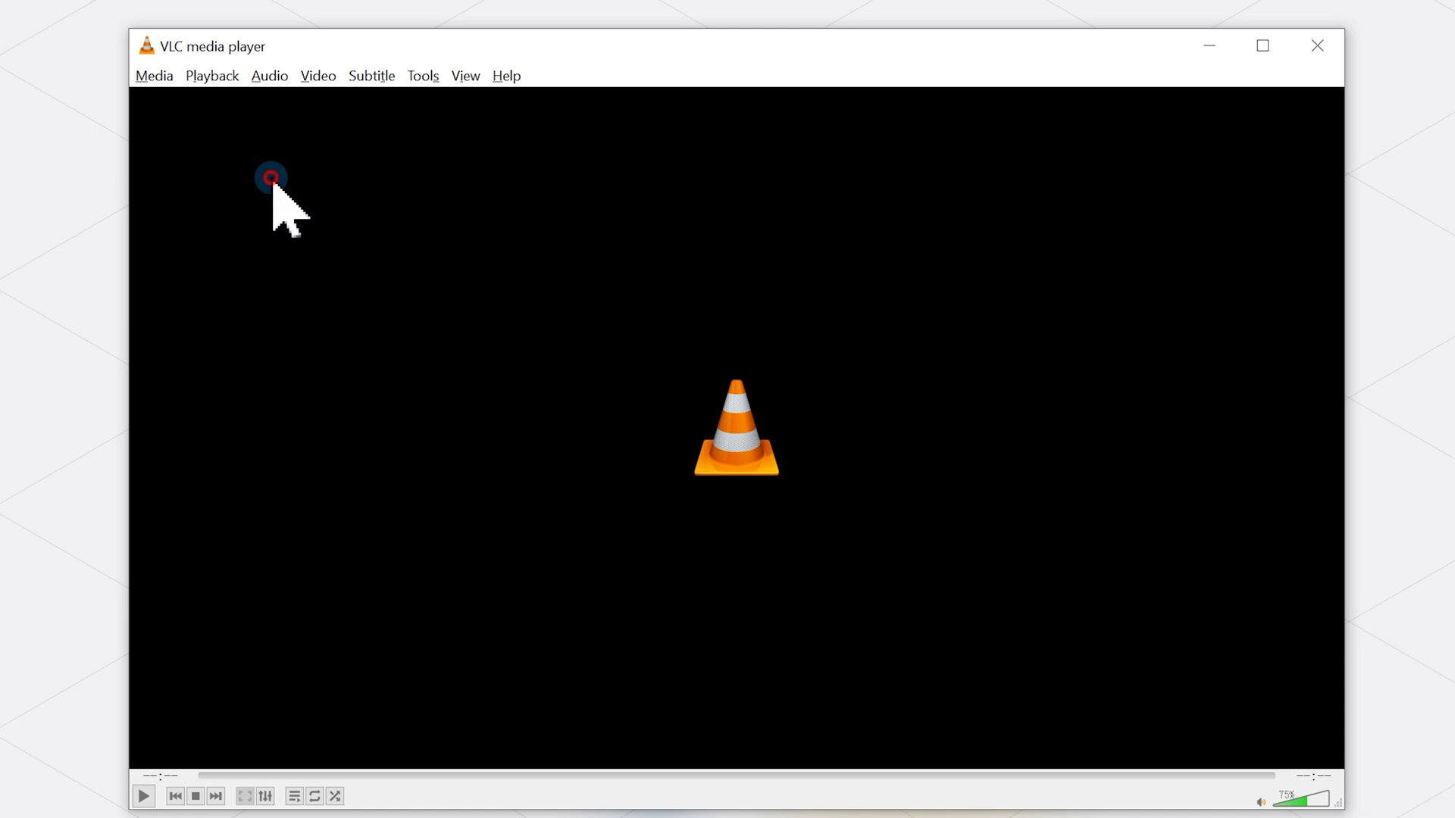
Start a Convert / Save job with the french retriever petting .mov as the source.
click(152, 83)
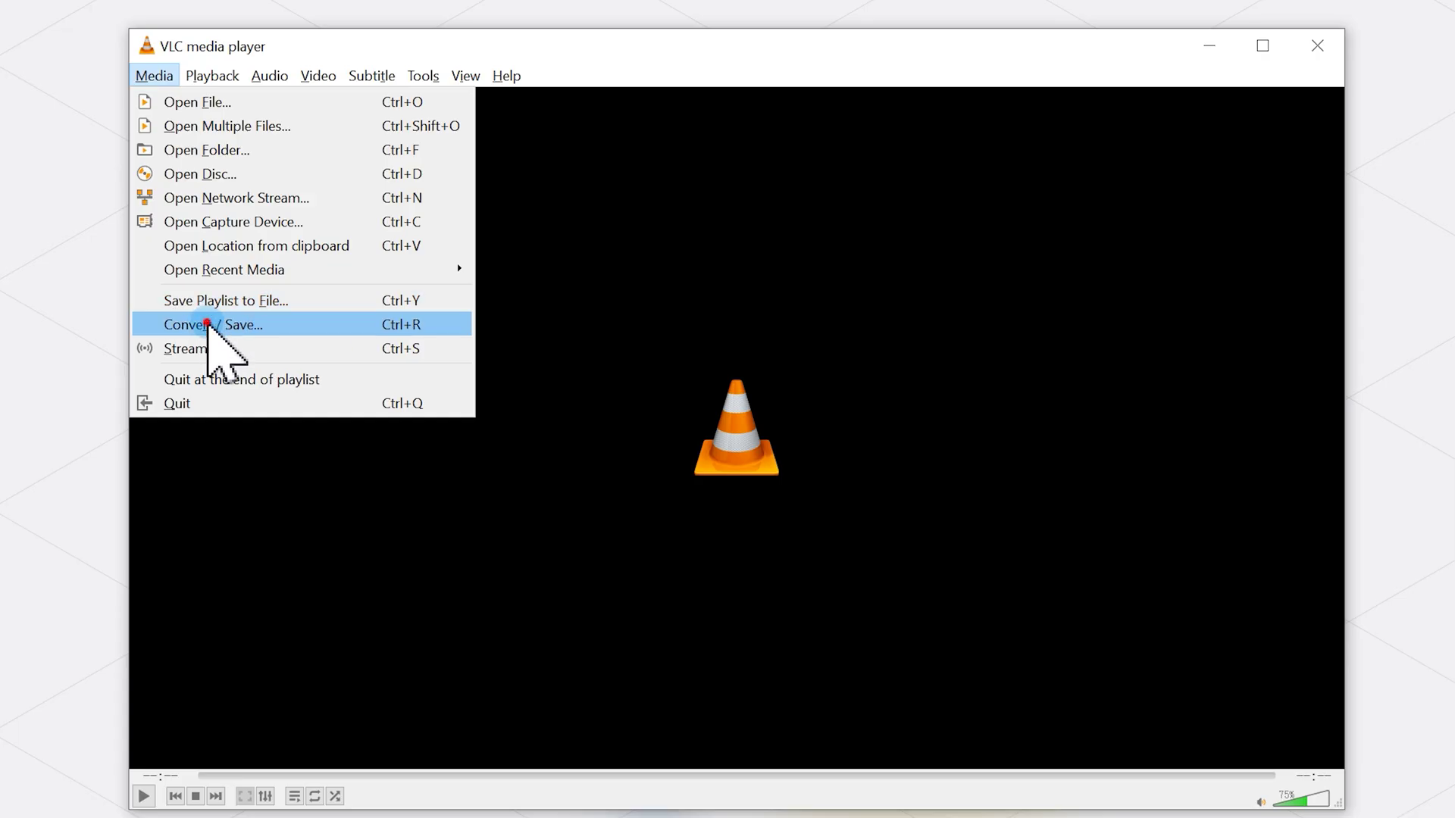
click(209, 325)
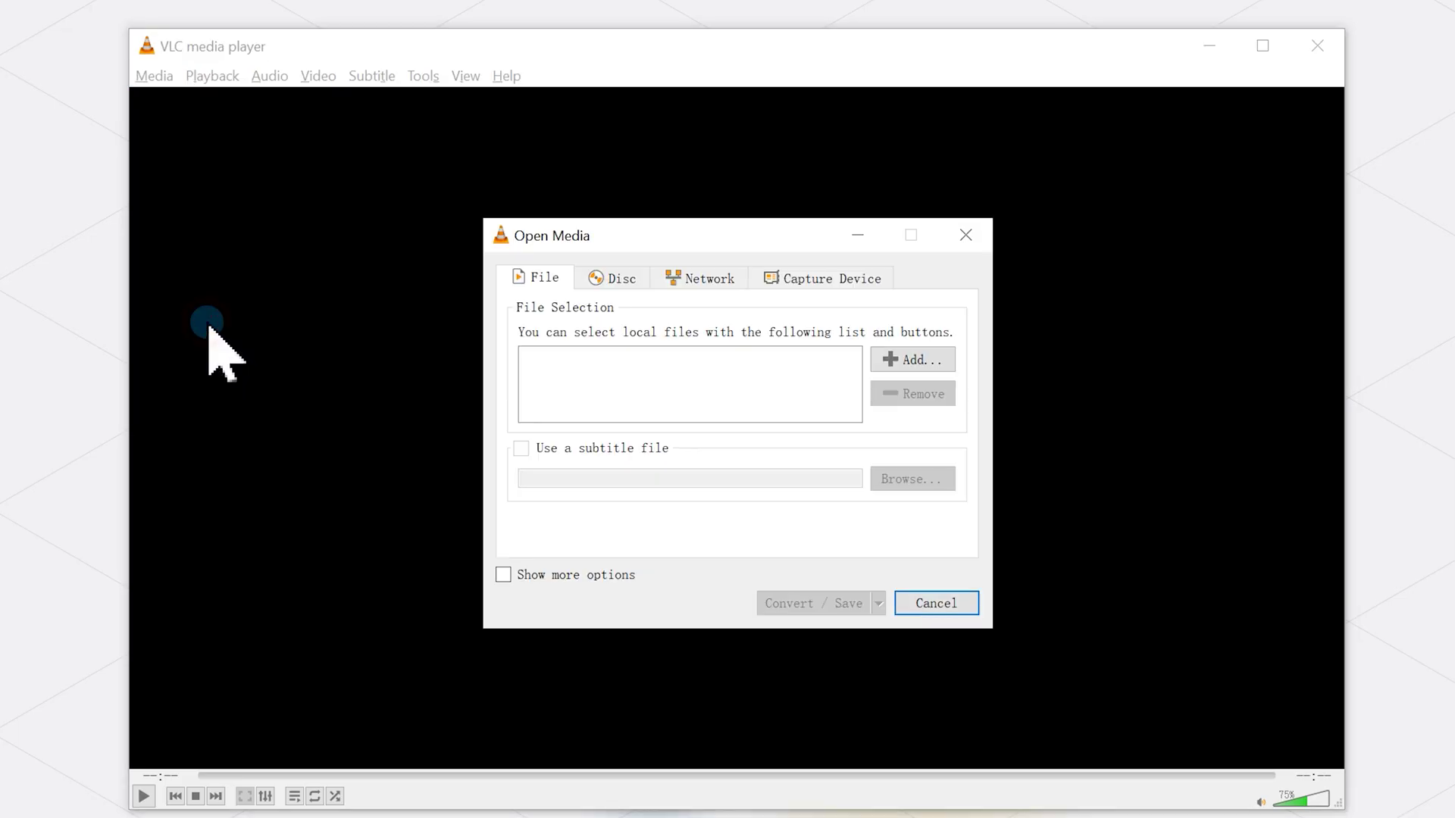
click(881, 356)
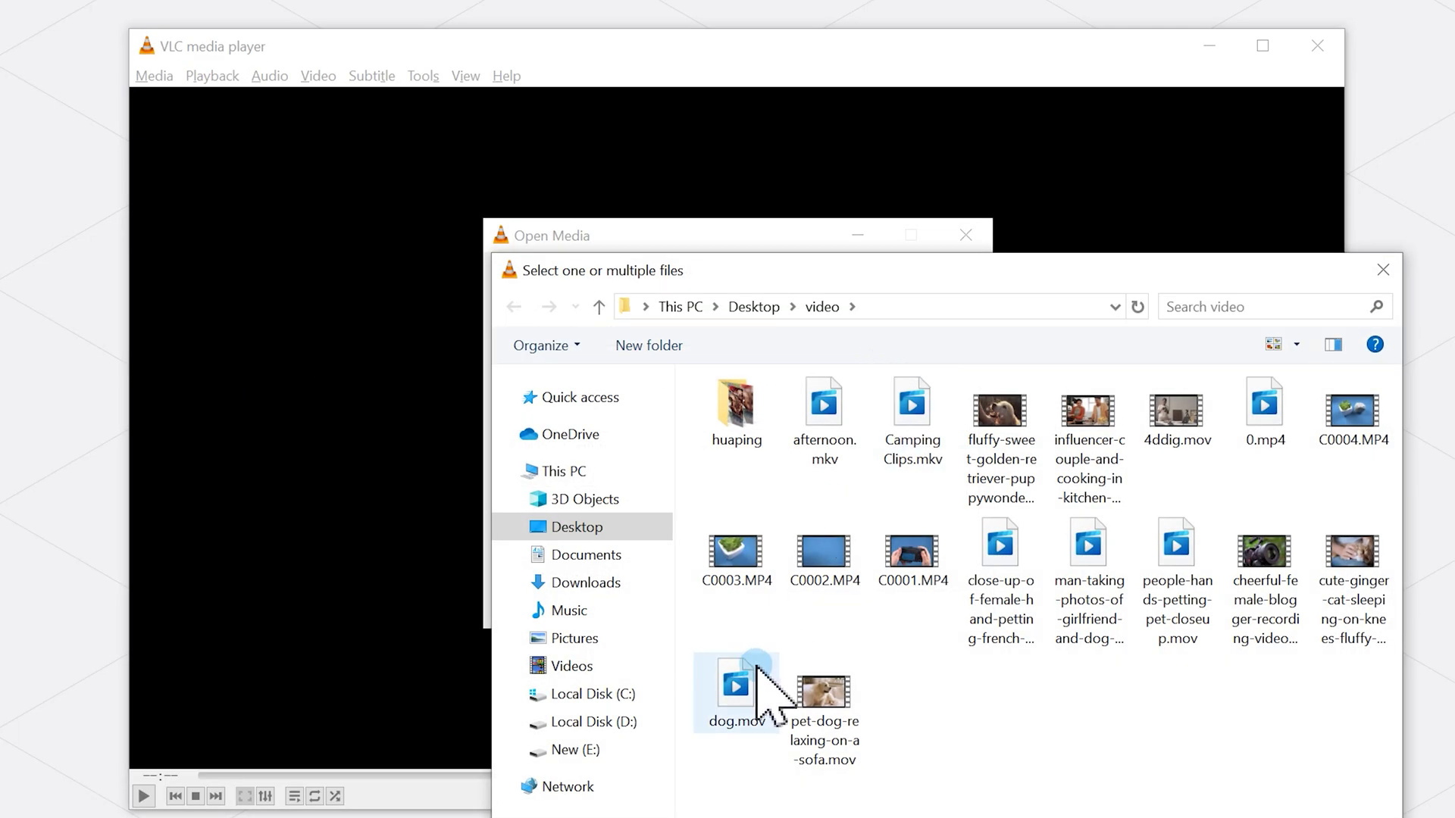
click(1027, 558)
key(Return)
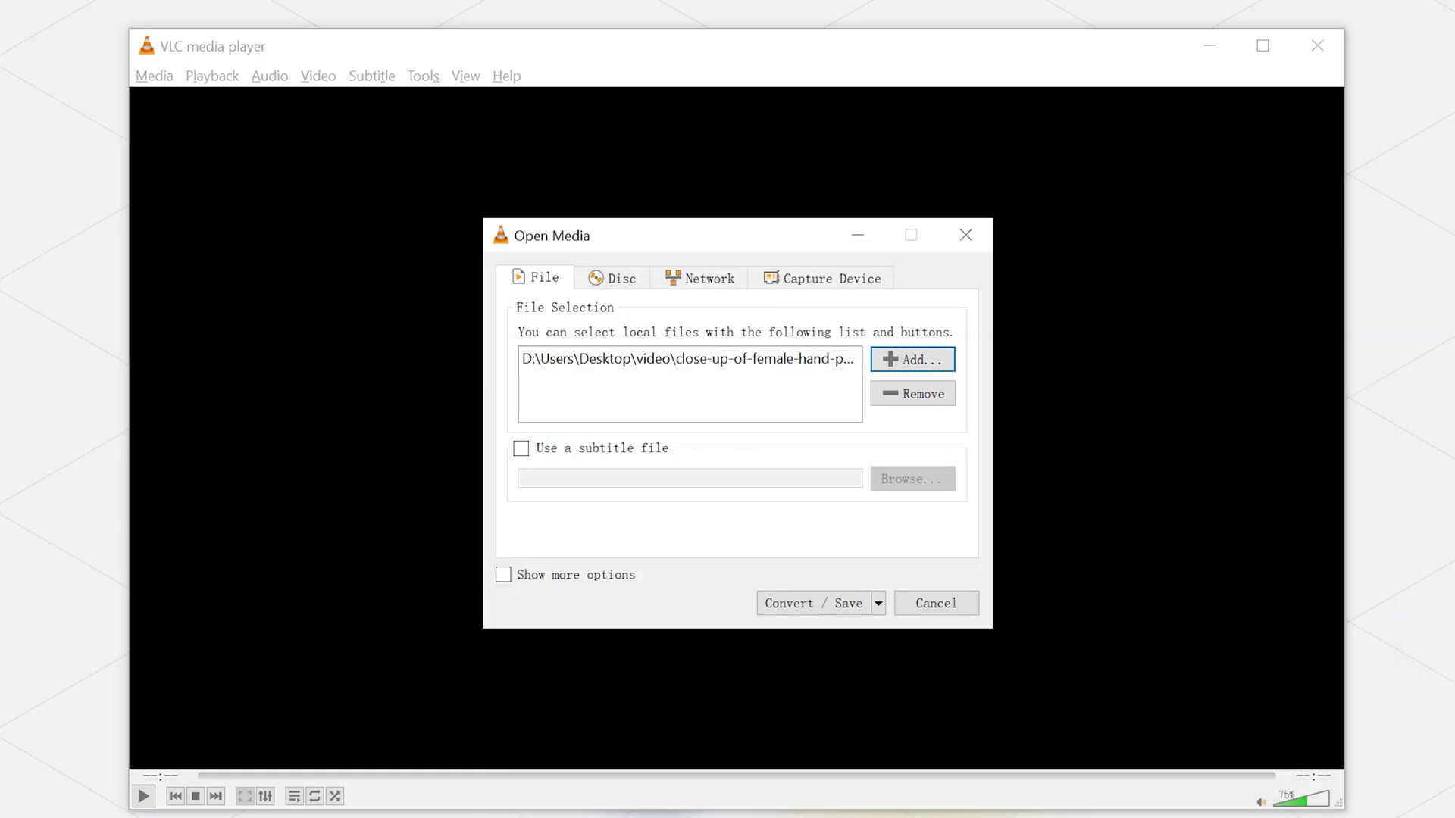
click(811, 604)
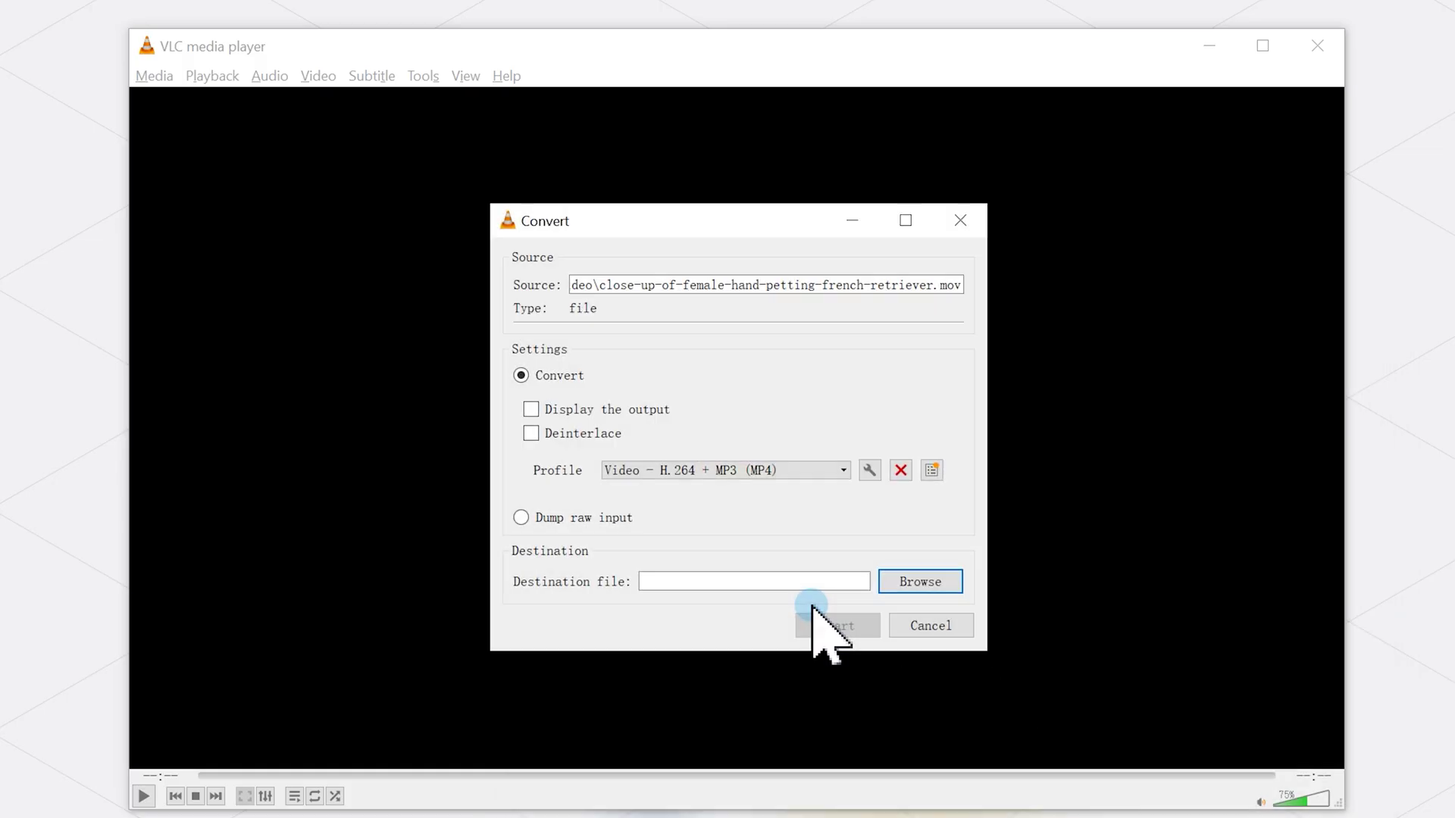
Keep the Video - H.264 + MP3 (MP4) profile, save the output to the Desktop and start converting.
click(729, 469)
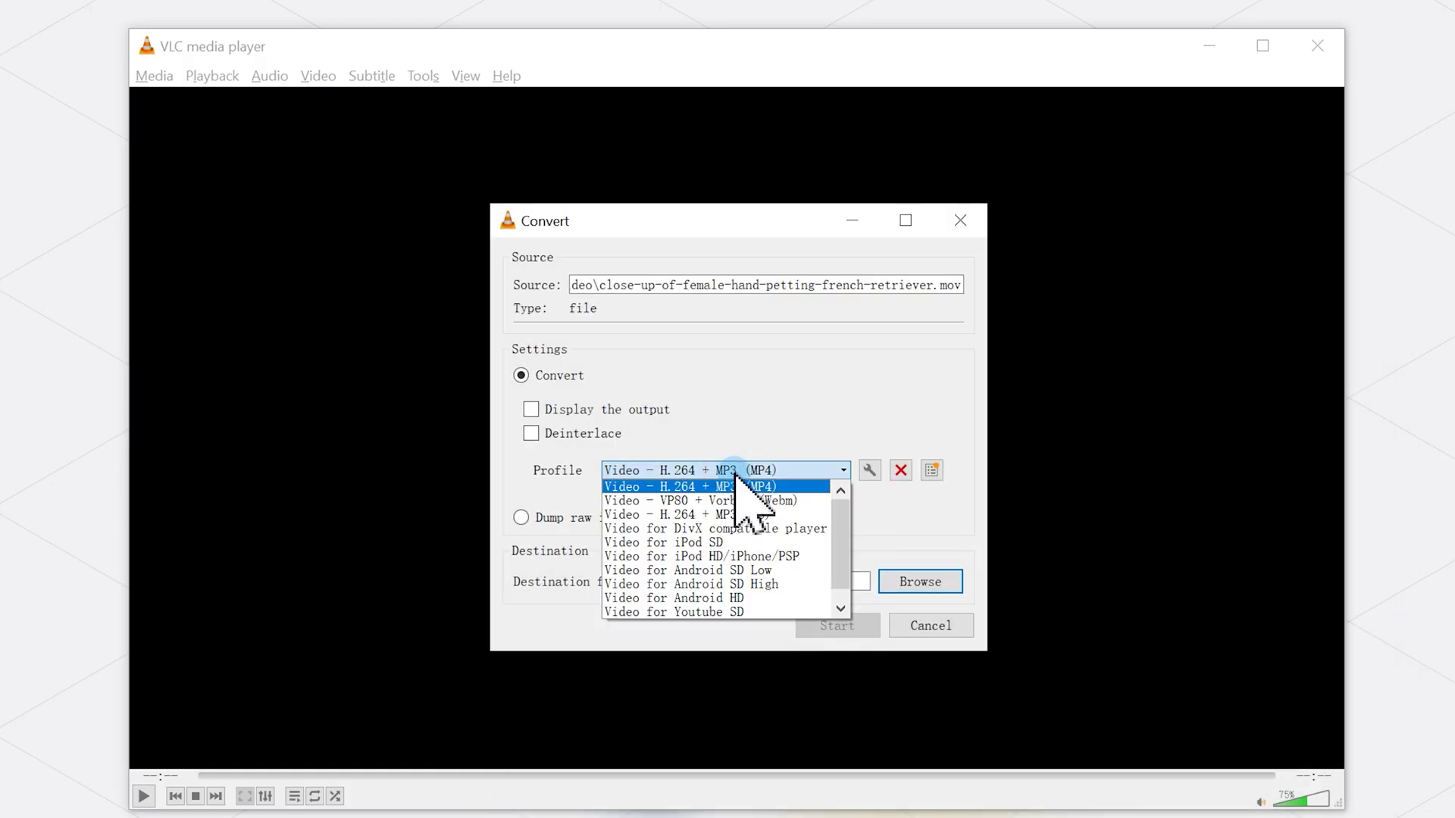
click(803, 486)
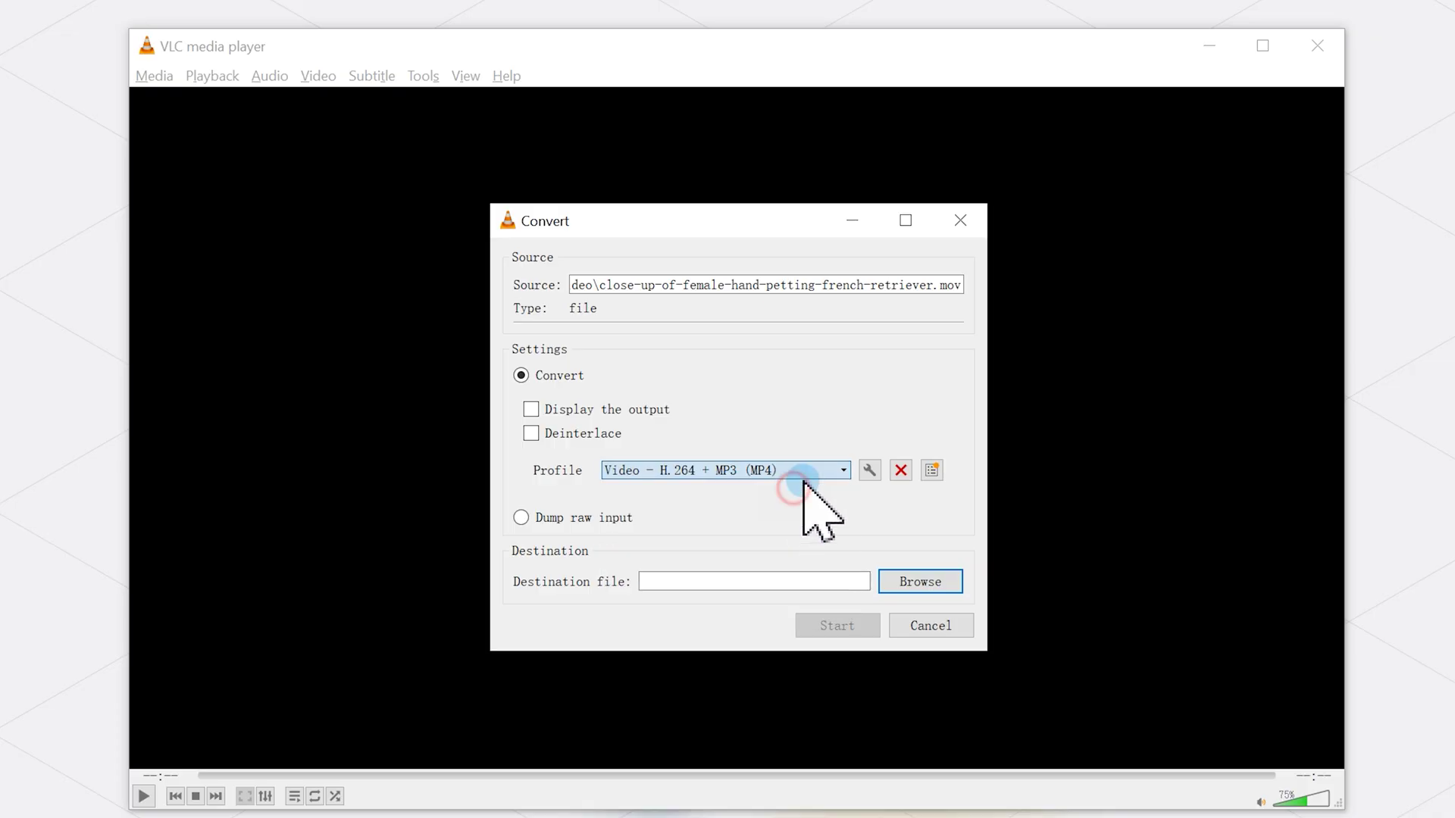
click(869, 469)
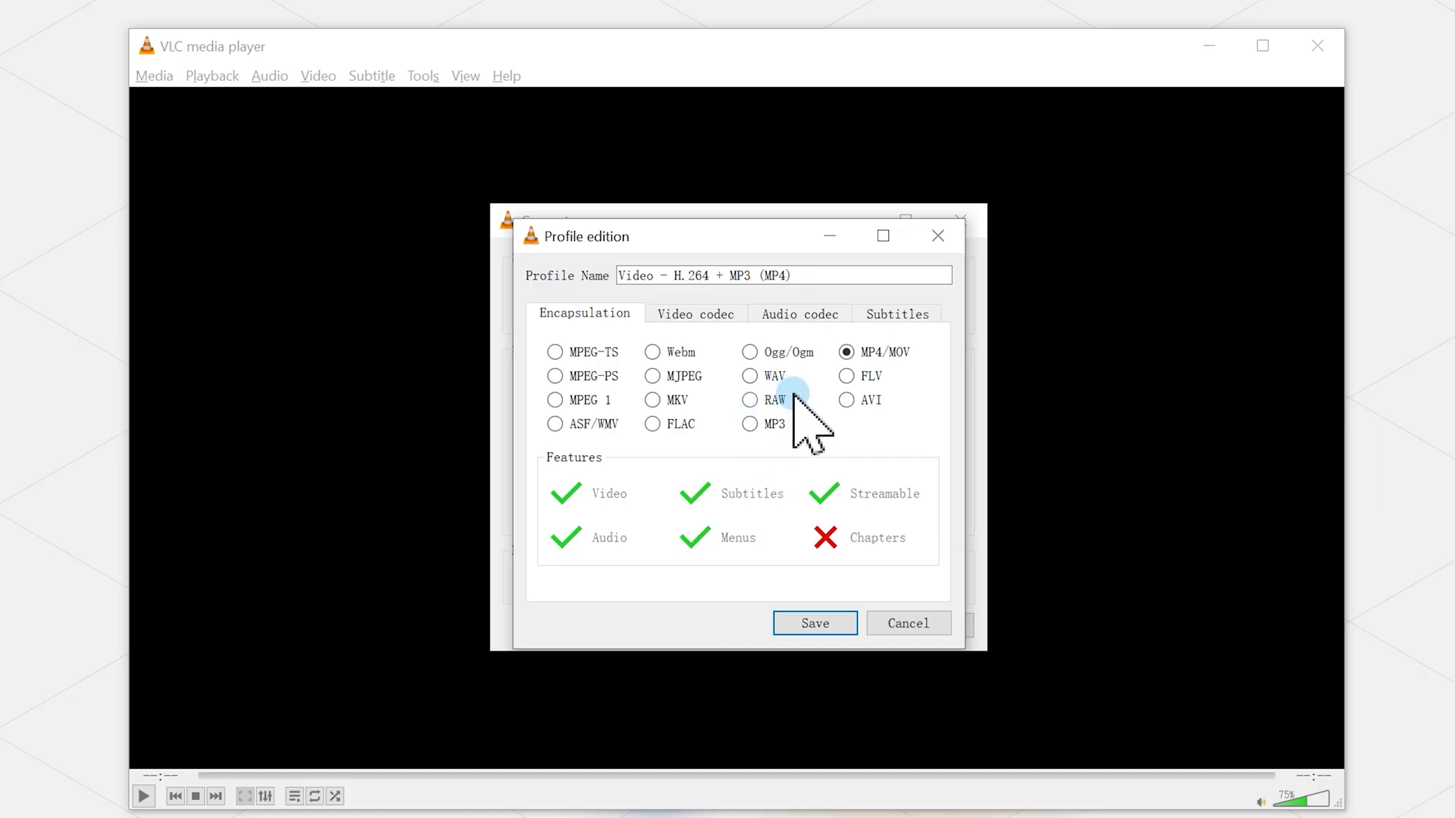
click(837, 620)
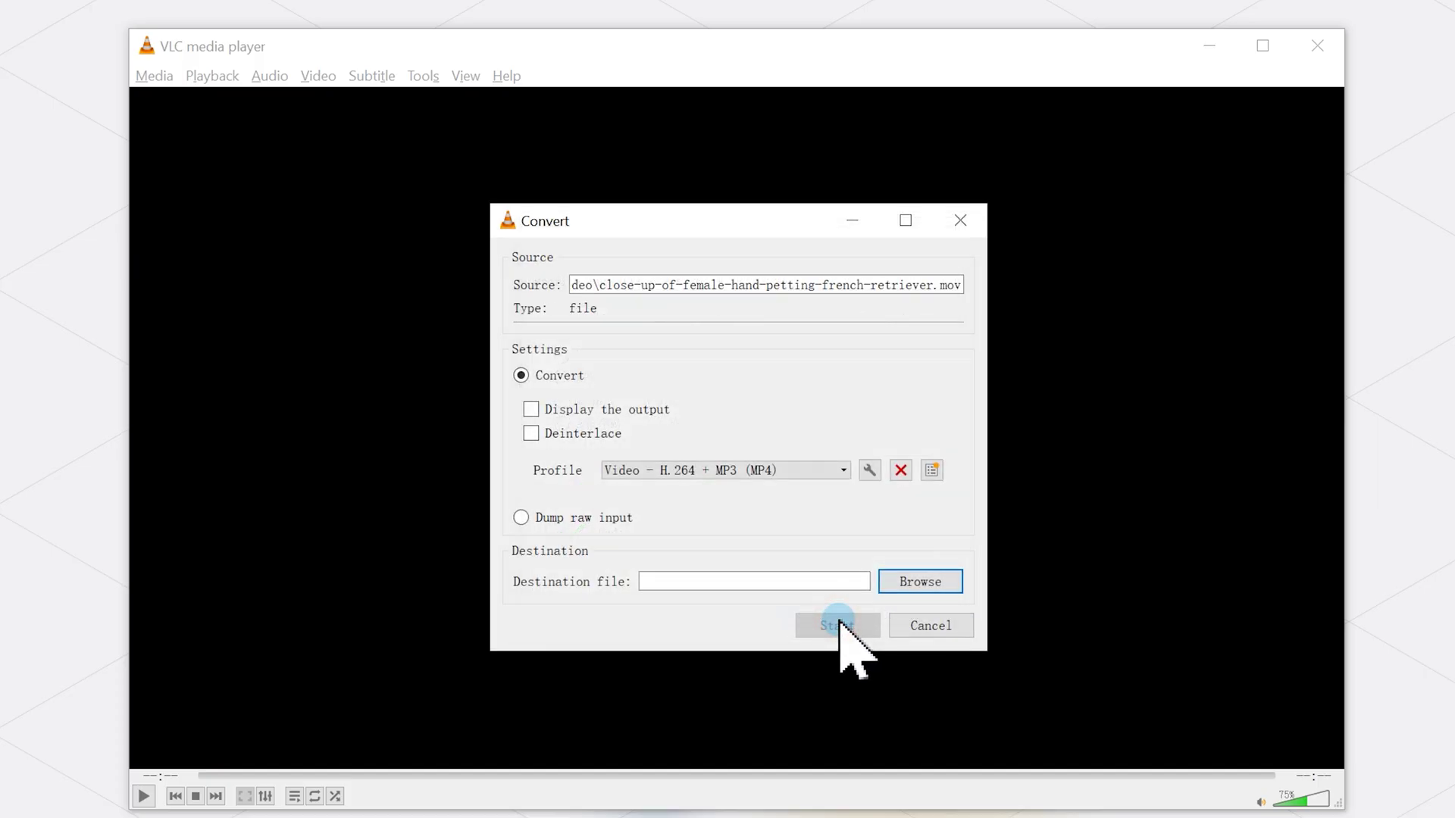
click(910, 584)
click(585, 513)
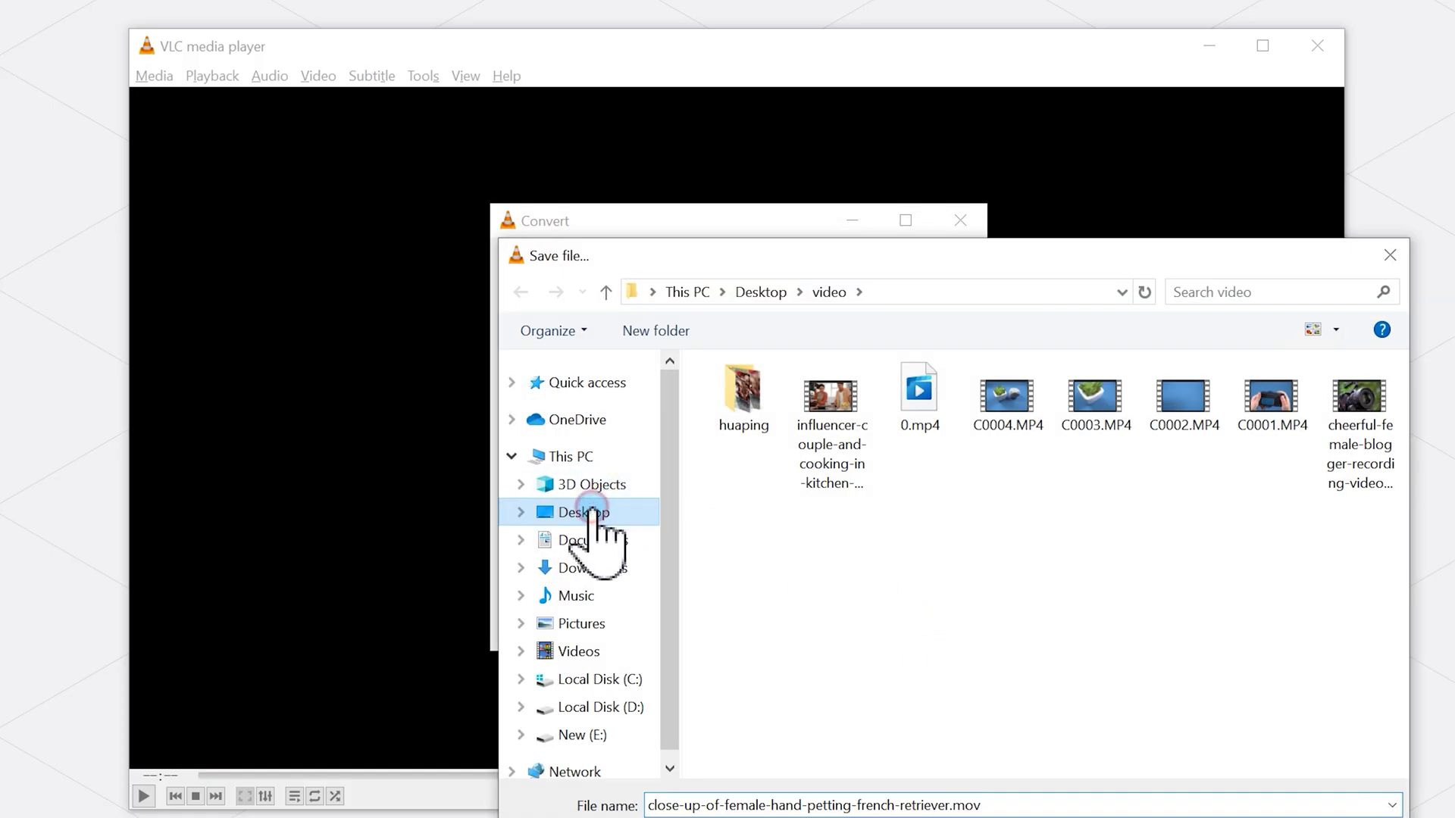
key(Return)
click(838, 620)
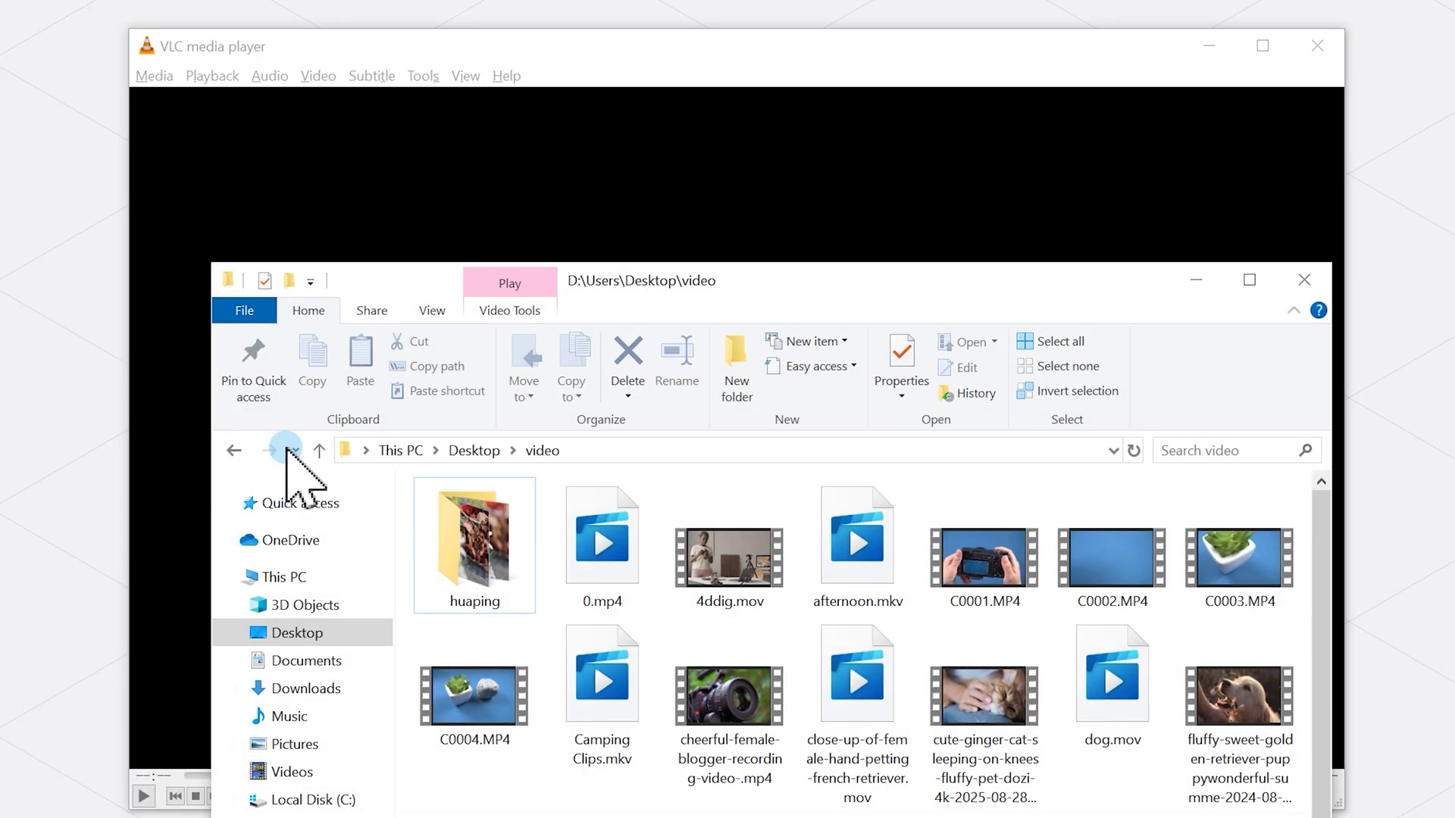
Drag the converted retriever video from the Desktop into VLC and hide Explorer to watch it.
click(300, 632)
drag(519, 695, 639, 265)
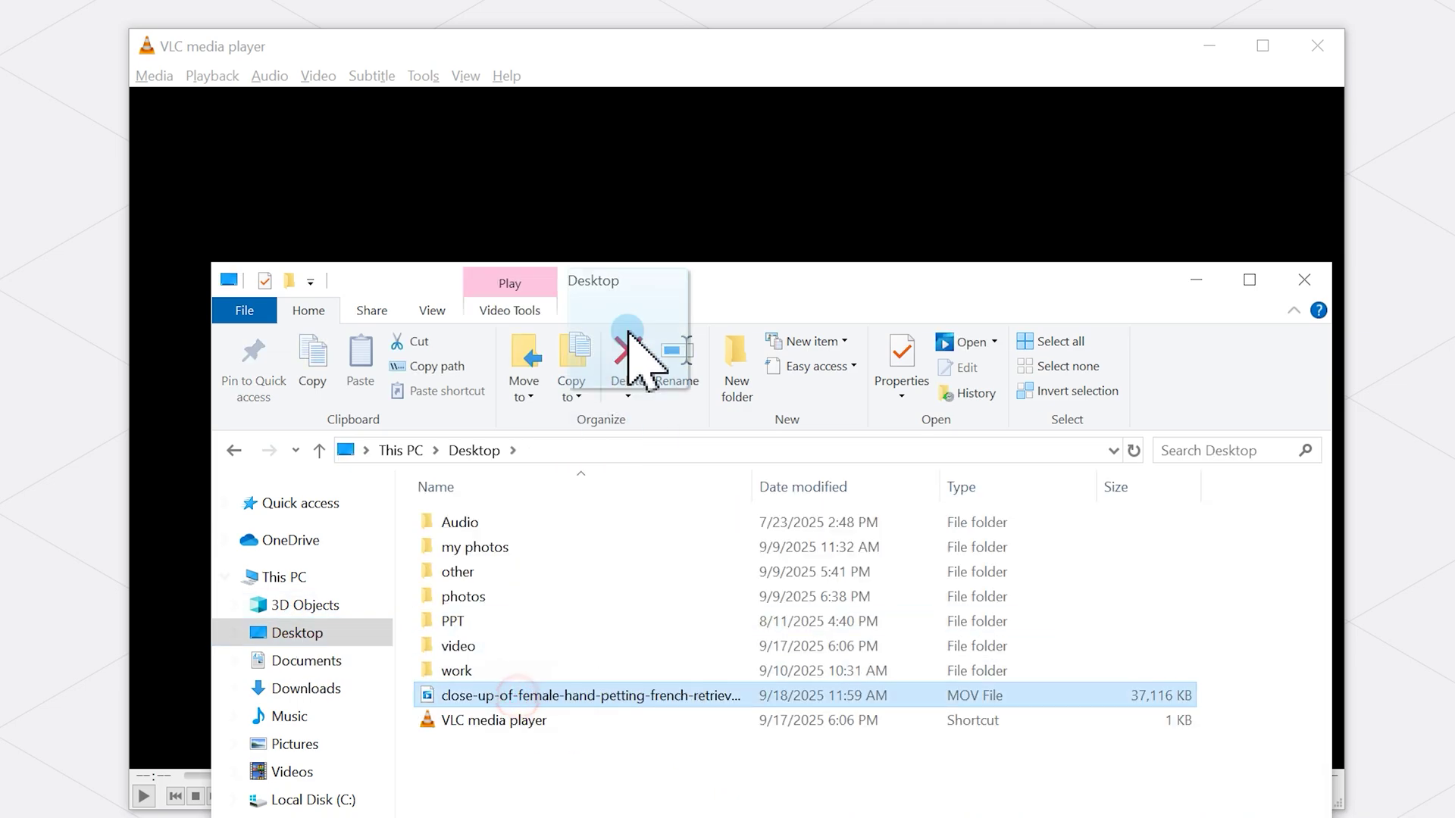
click(1196, 281)
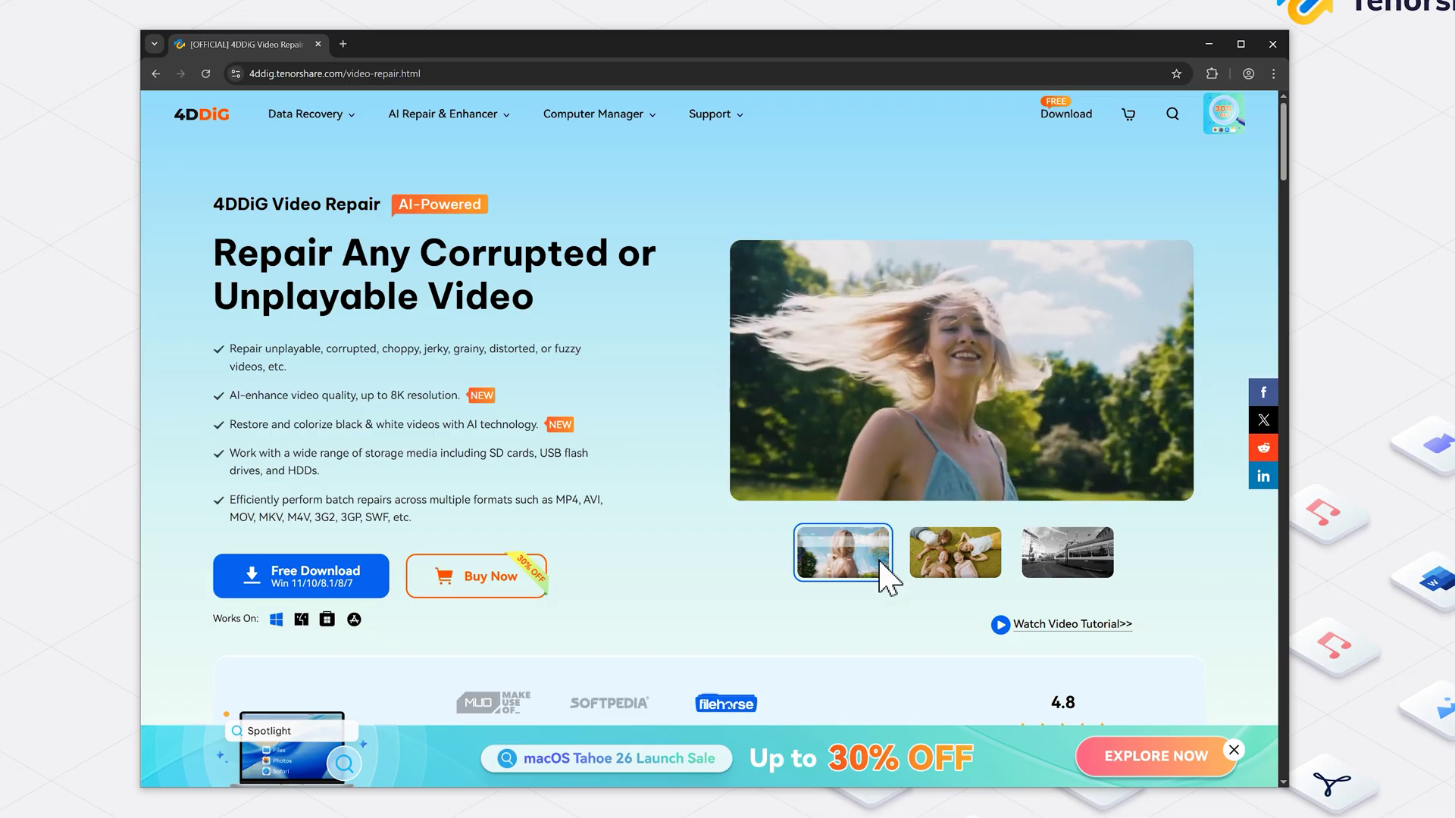
Highlight and clear the first feature bullet text on the 4DDiG Video Repair page.
drag(230, 348, 289, 368)
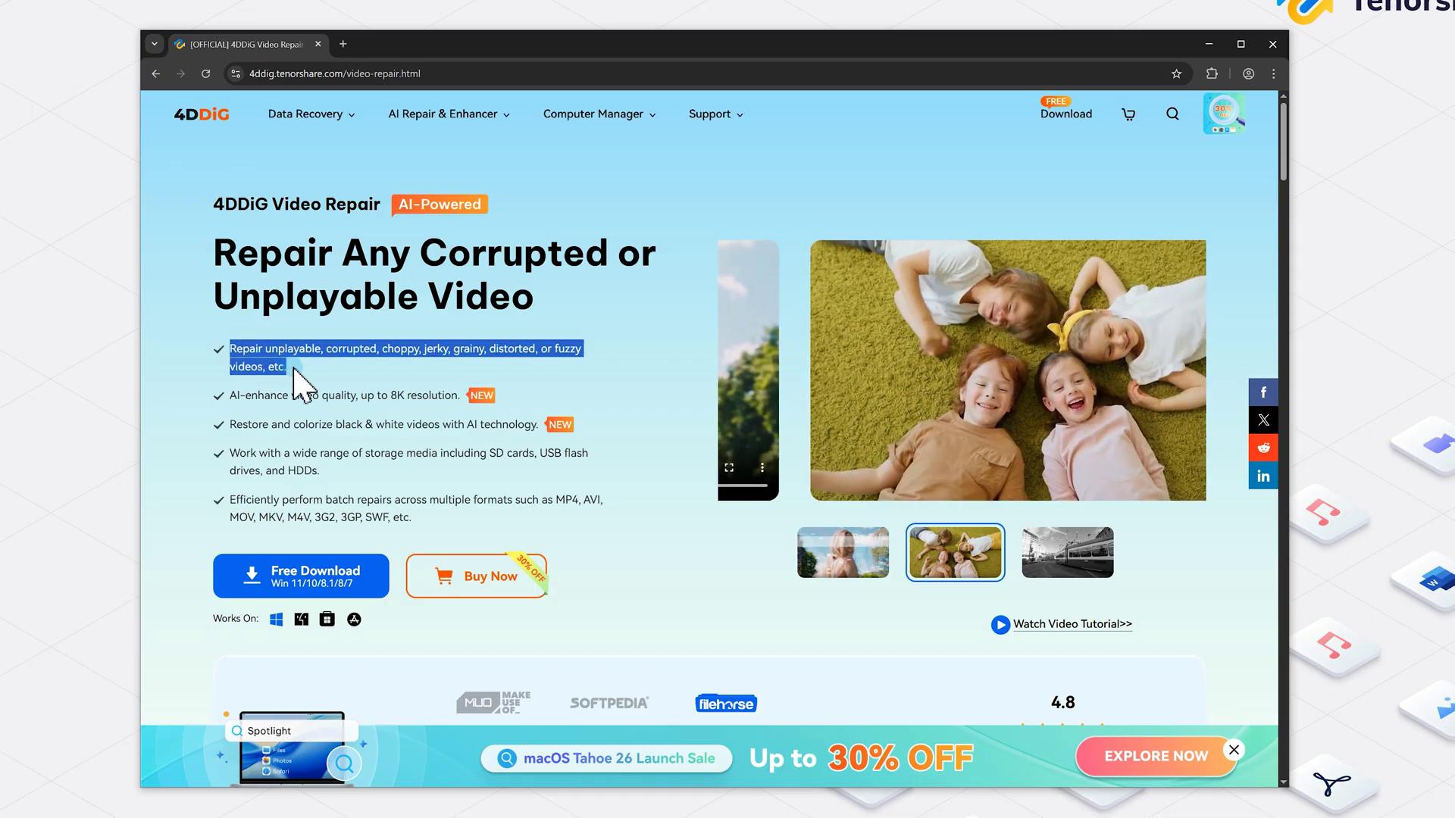
click(415, 383)
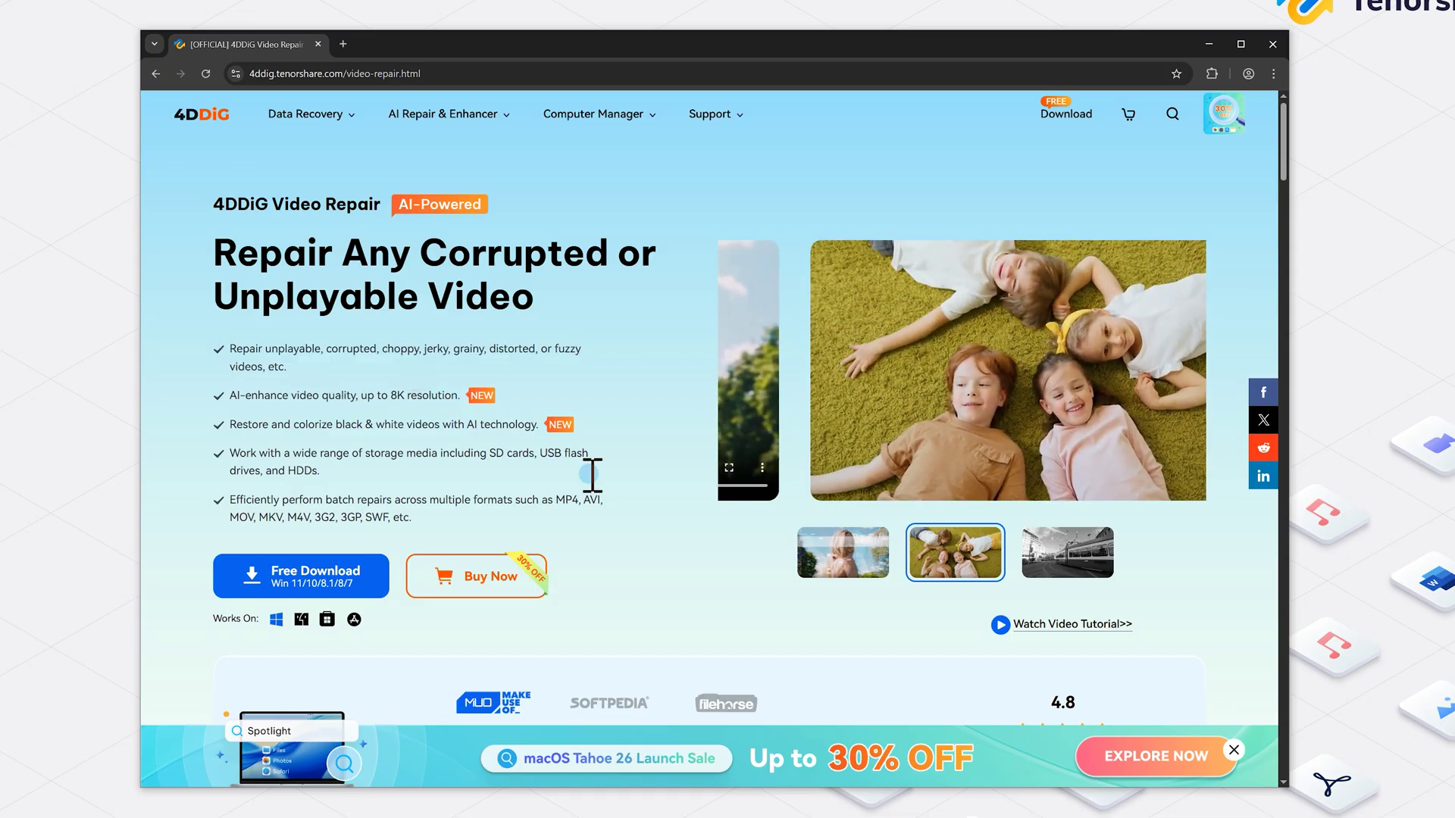
scroll(1208, 684, down, 8)
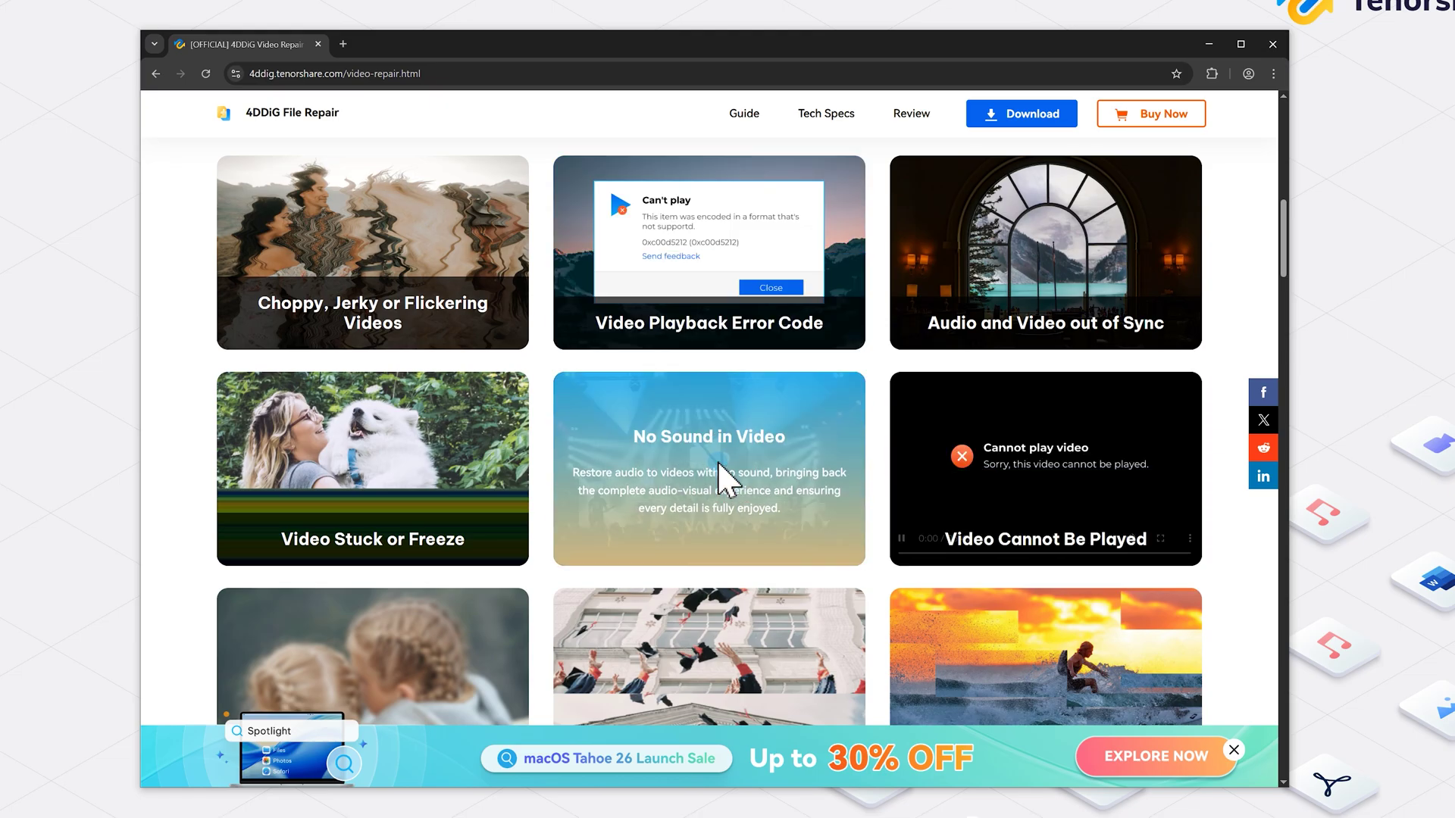
mouse_move(374, 253)
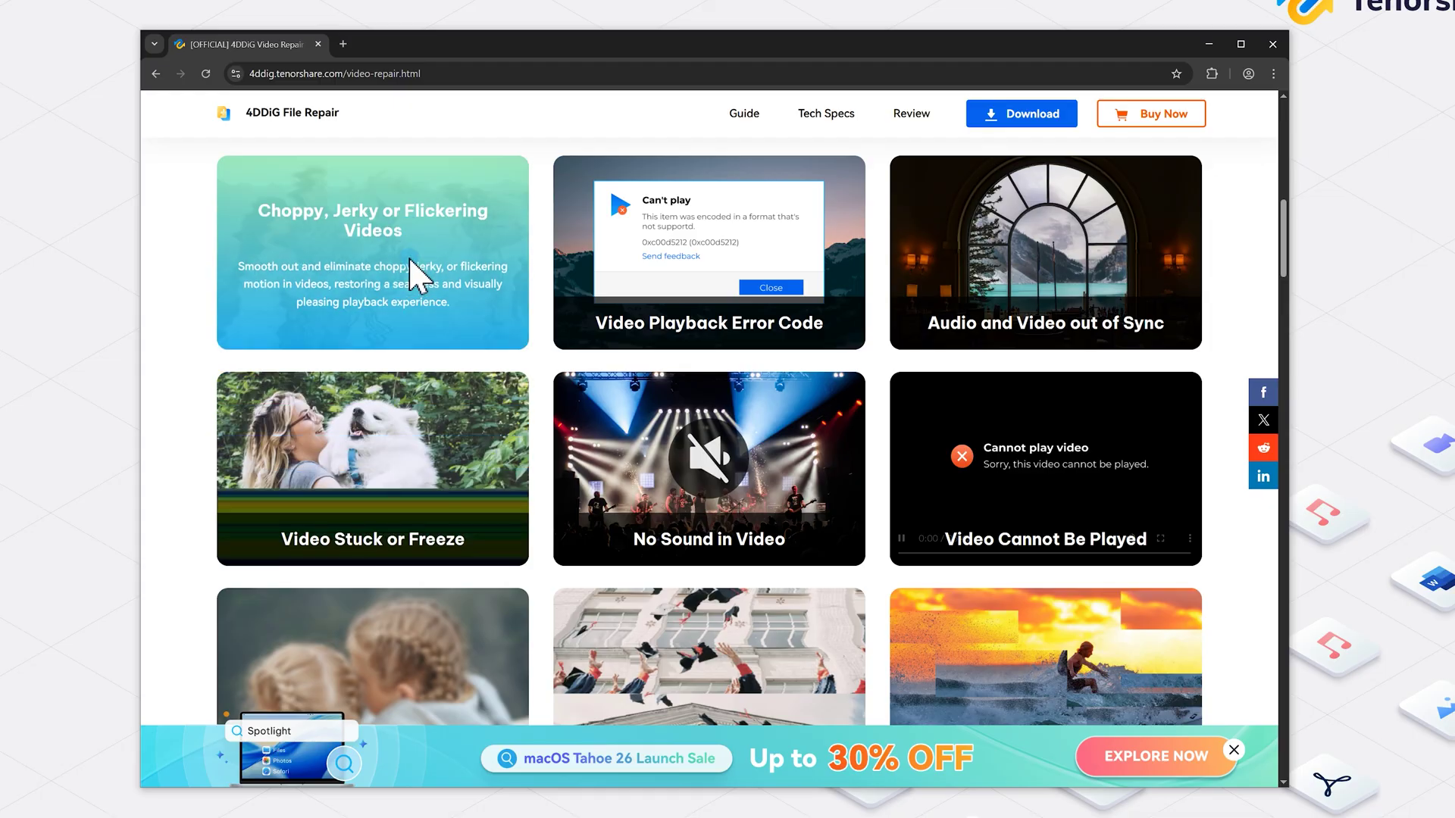
scroll(1260, 562, down, 3)
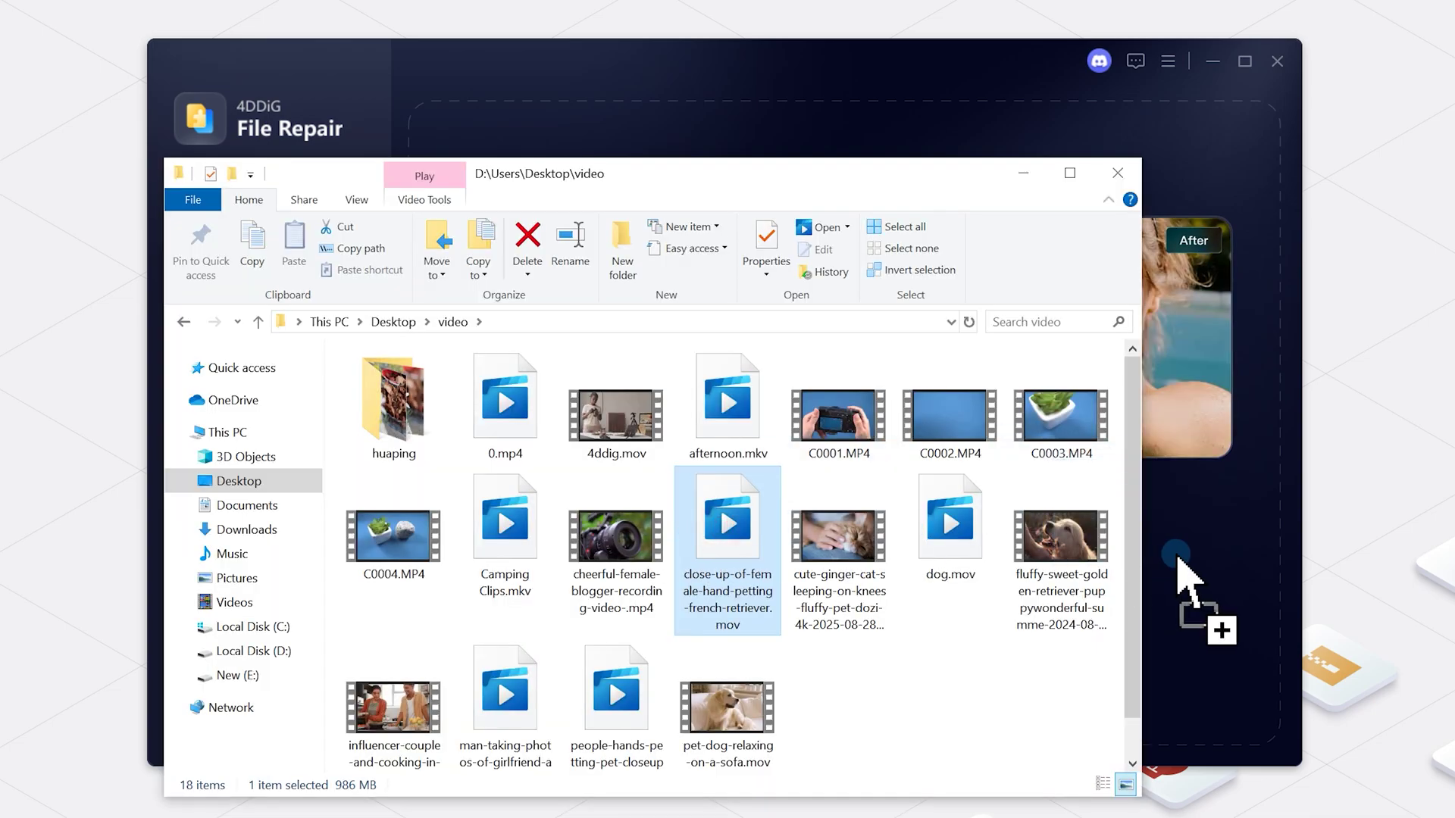
Add the french retriever .mov to Video Repair and preview the quick-repaired result.
drag(728, 534, 1193, 591)
click(1025, 175)
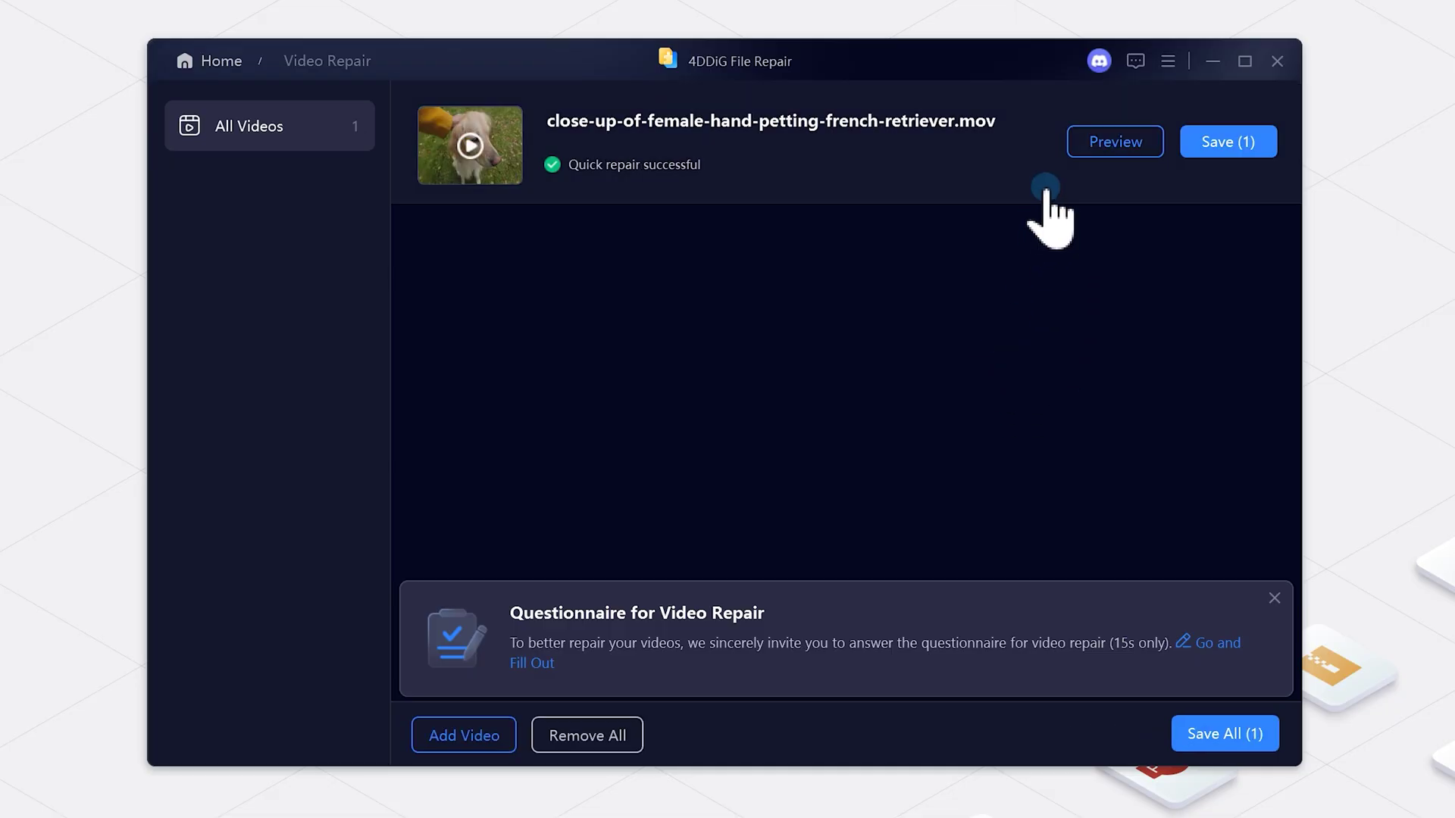
click(1095, 140)
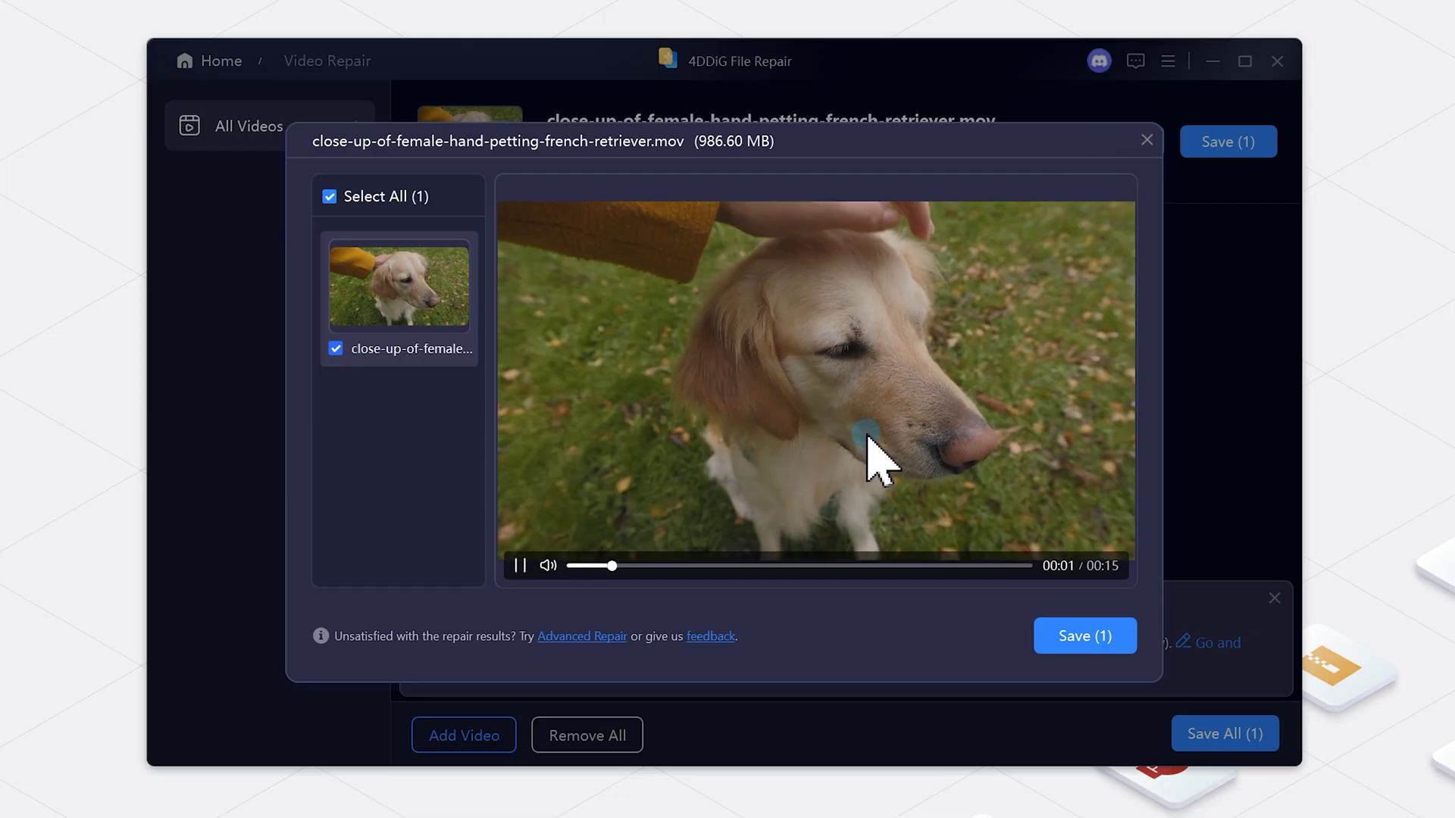
Save the repaired video to the Desktop and dismiss the success confirmation.
click(1119, 646)
click(587, 399)
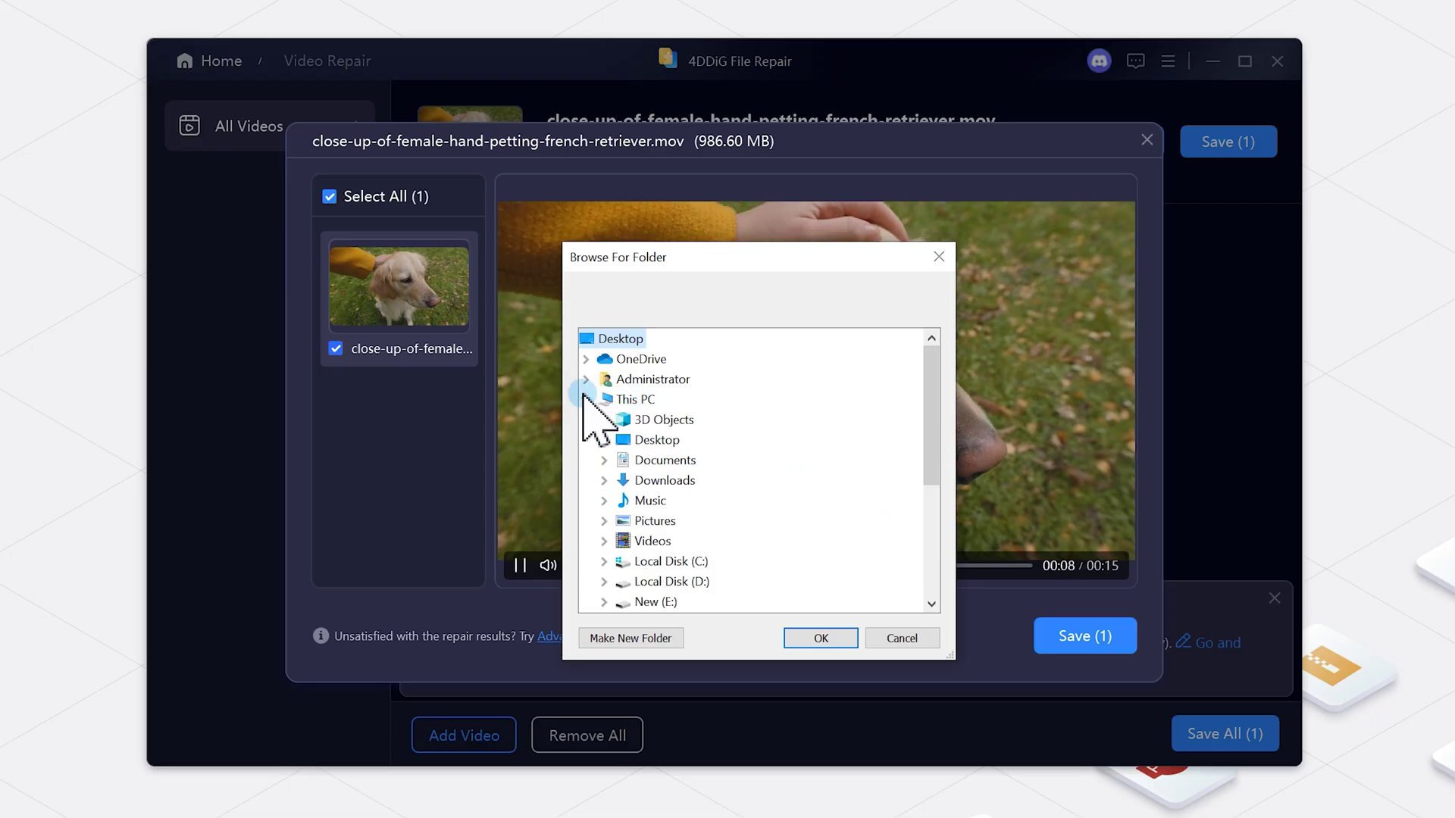
click(819, 635)
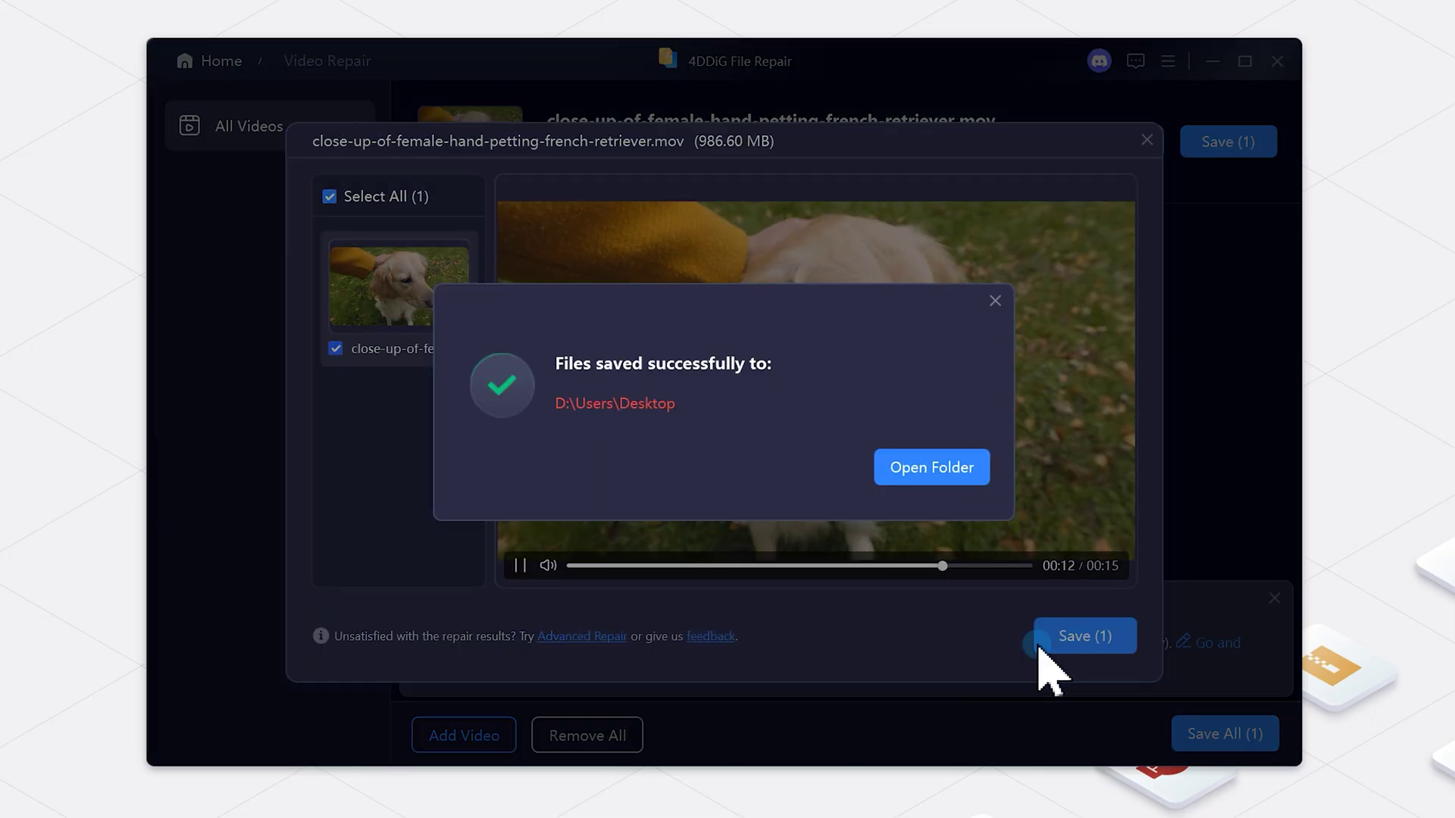
click(976, 530)
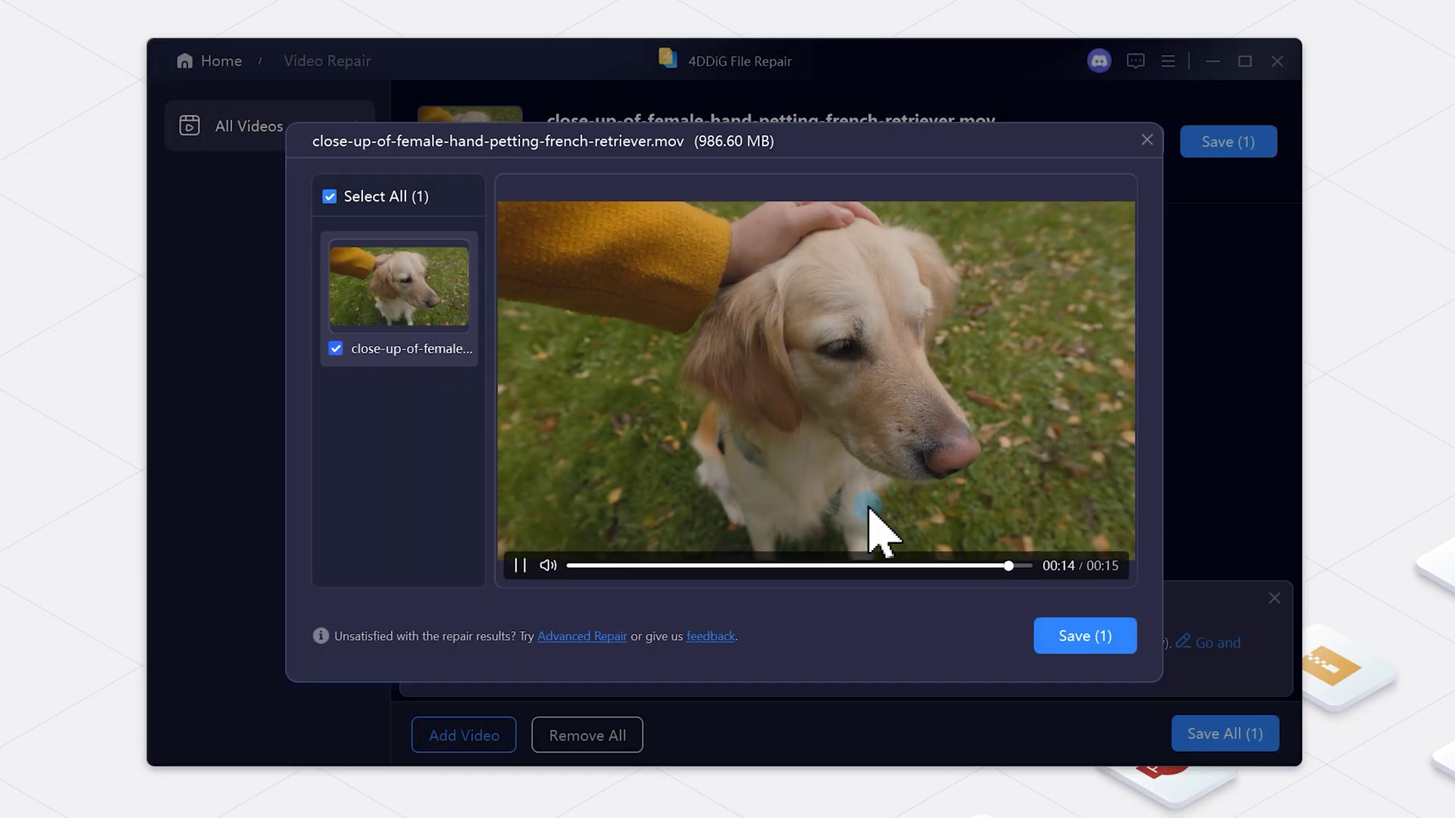